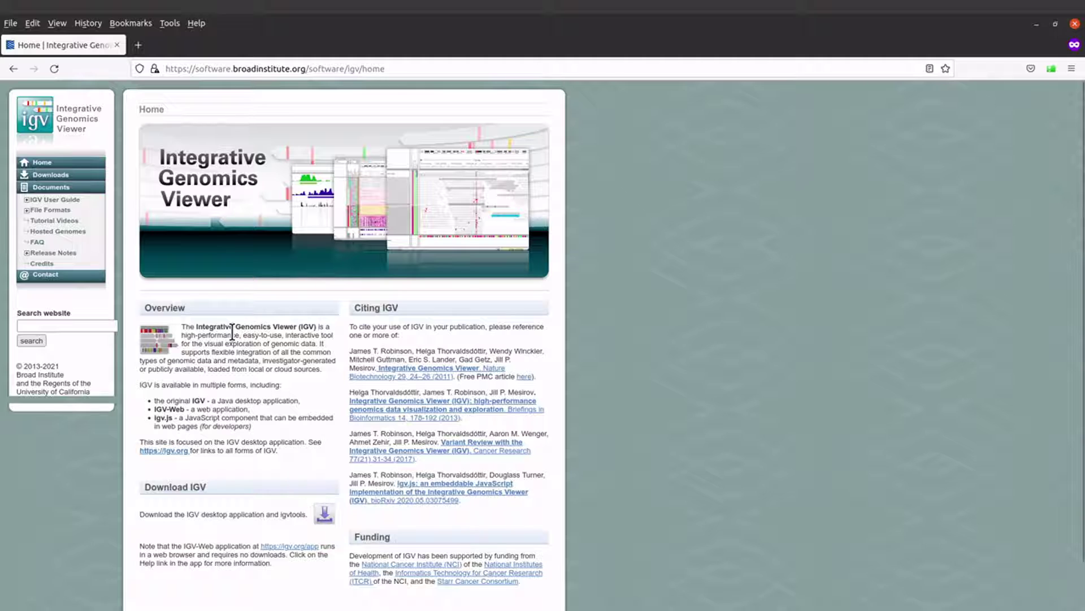
Go to the IGV Downloads page from the home page's left sidebar.
left_click(55, 180)
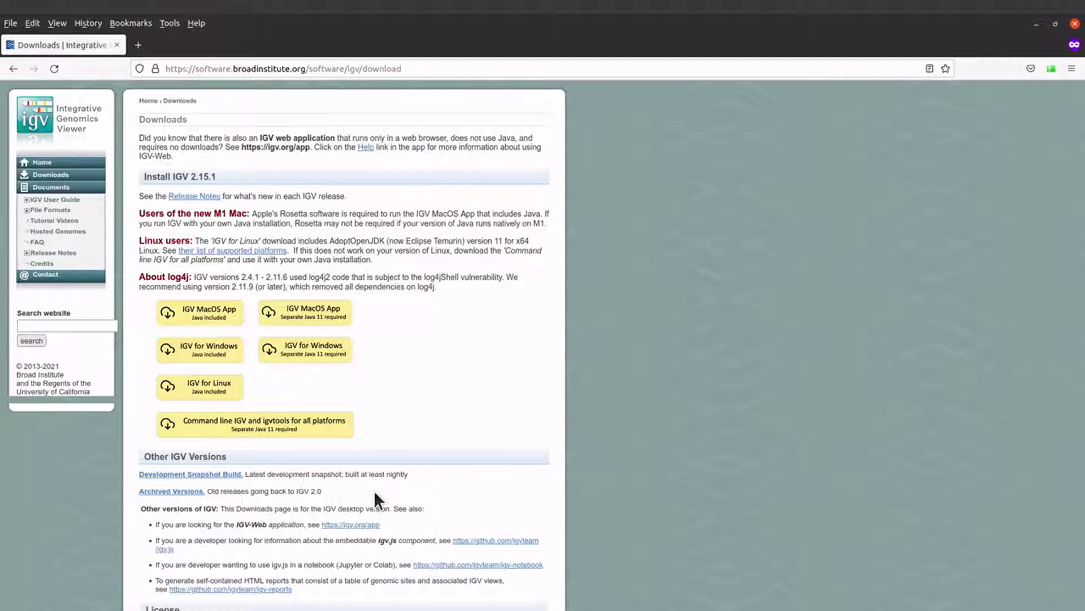
Copy the IGV for Linux download link instead of saving it, and open a terminal.
left_click(209, 385)
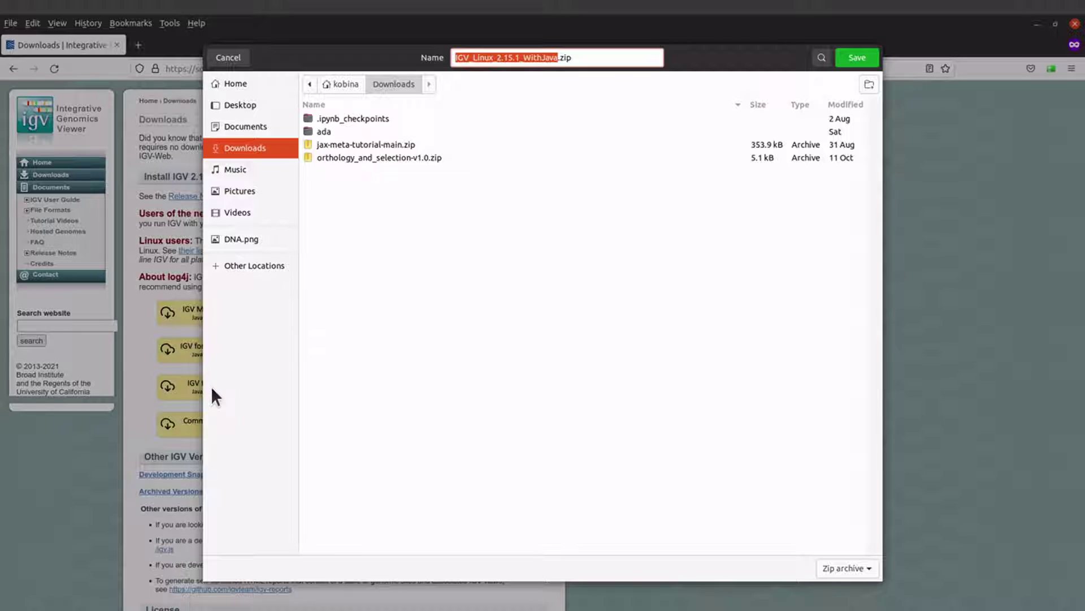
left_click(221, 57)
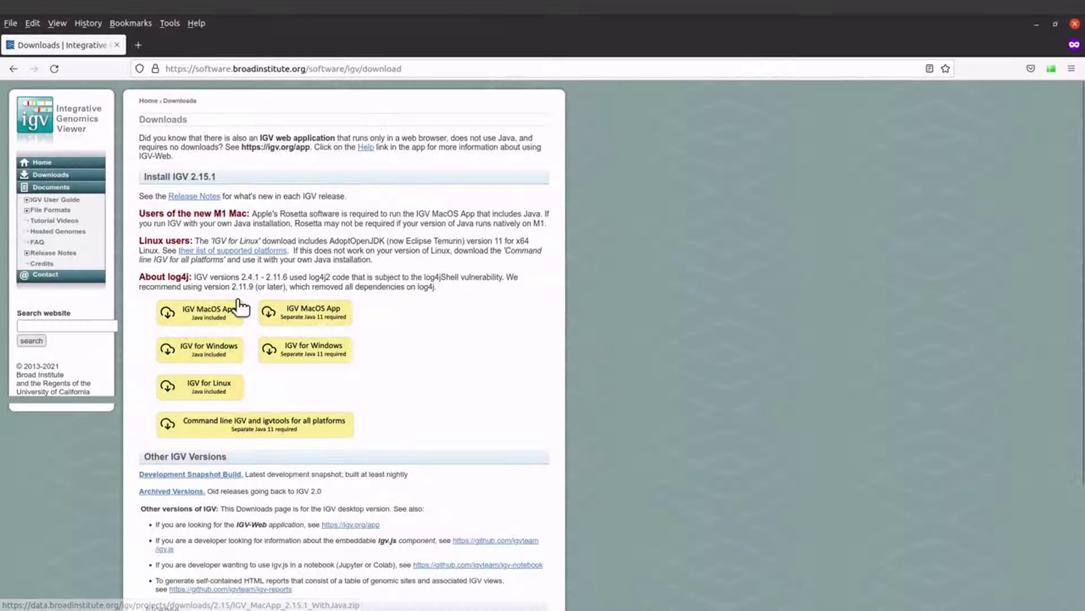
right_click(215, 386)
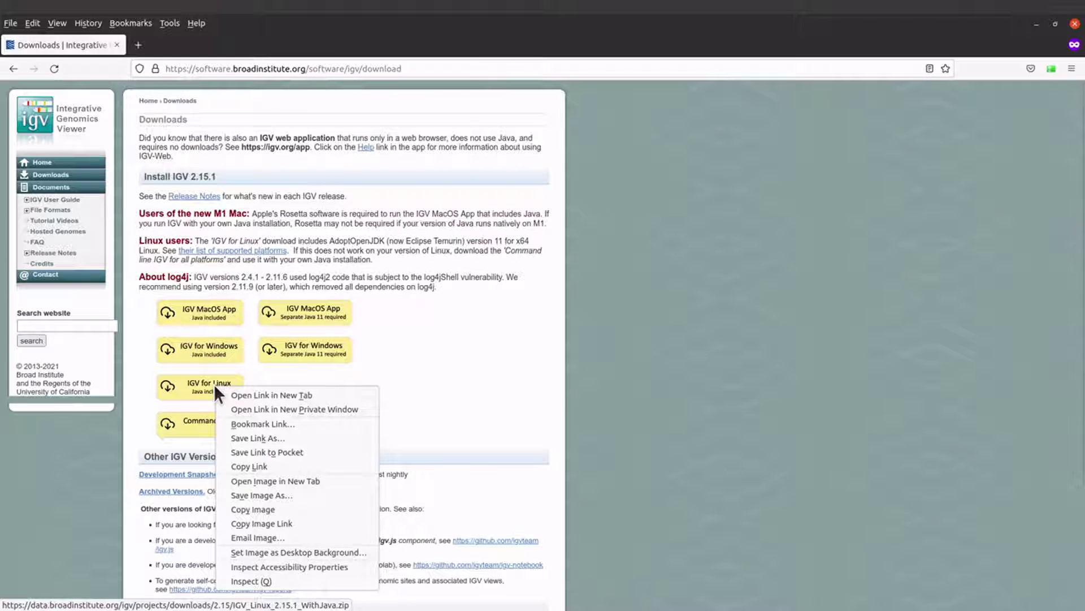
left_click(245, 465)
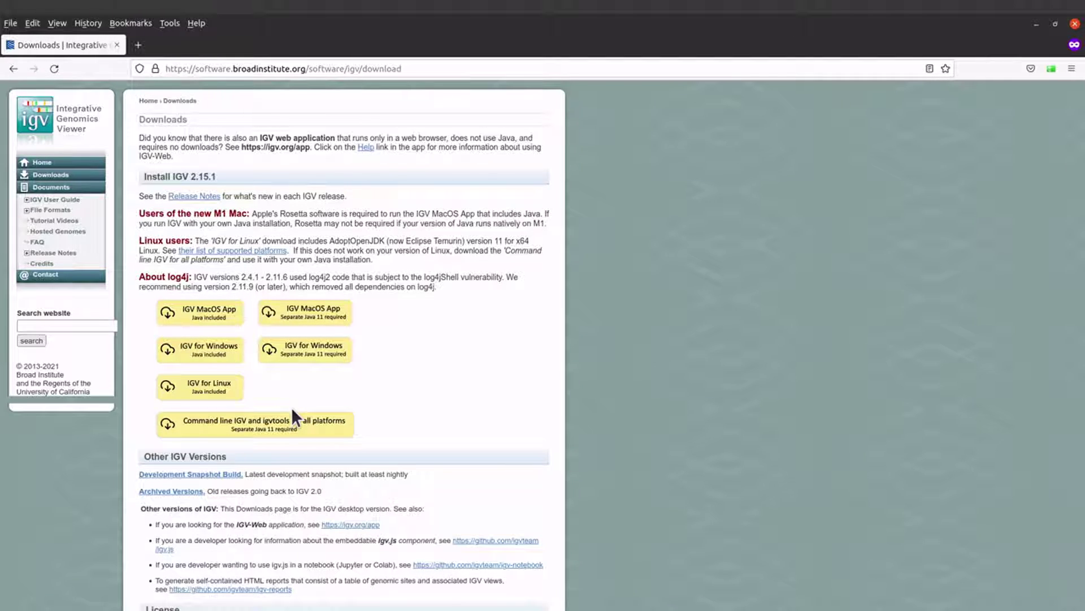
key("ctrl+alt+t")
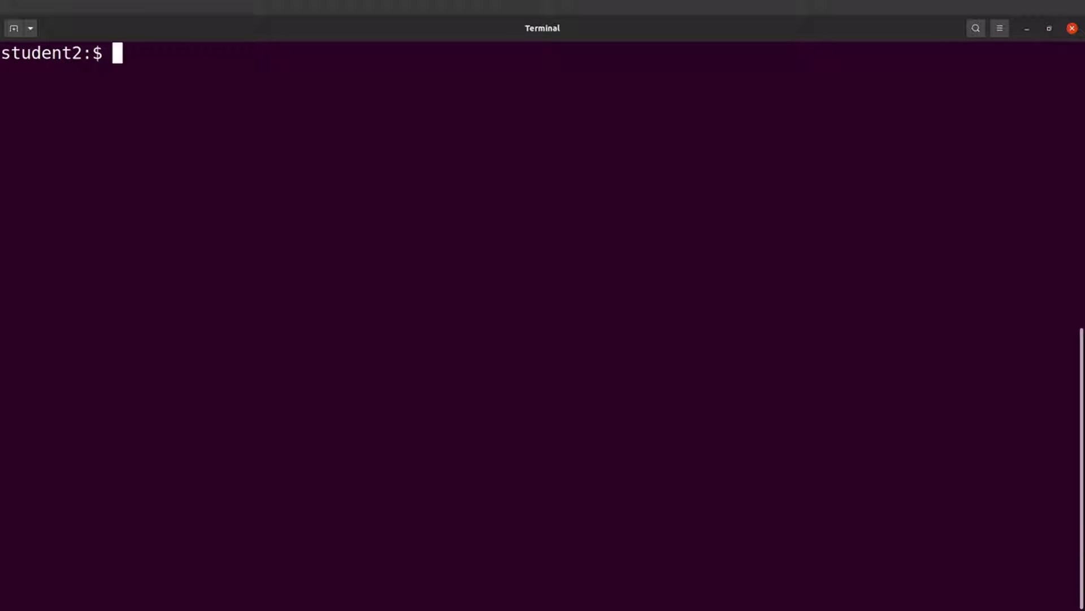
From the home folder, wget the copied IGV for Linux download URL.
type("cd")
key("Return")
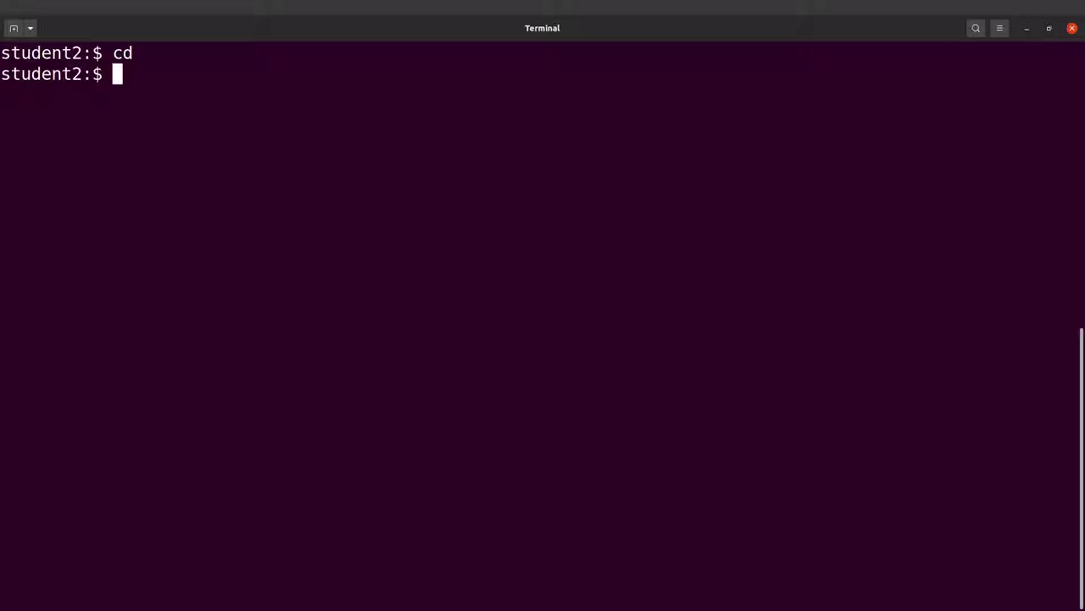
type("wget")
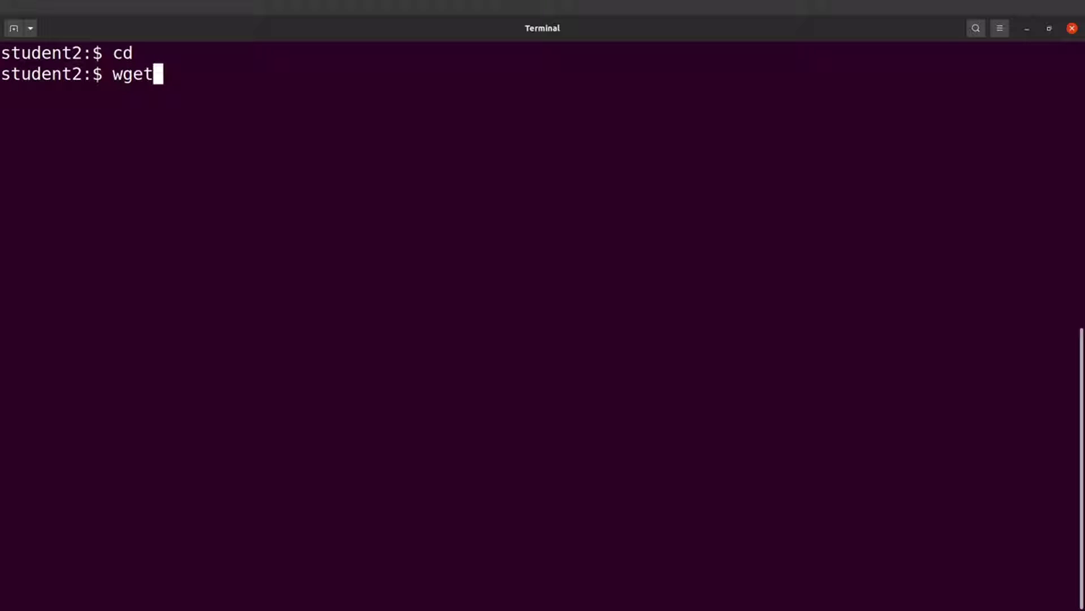
key("ctrl+shift+v")
key("Return")
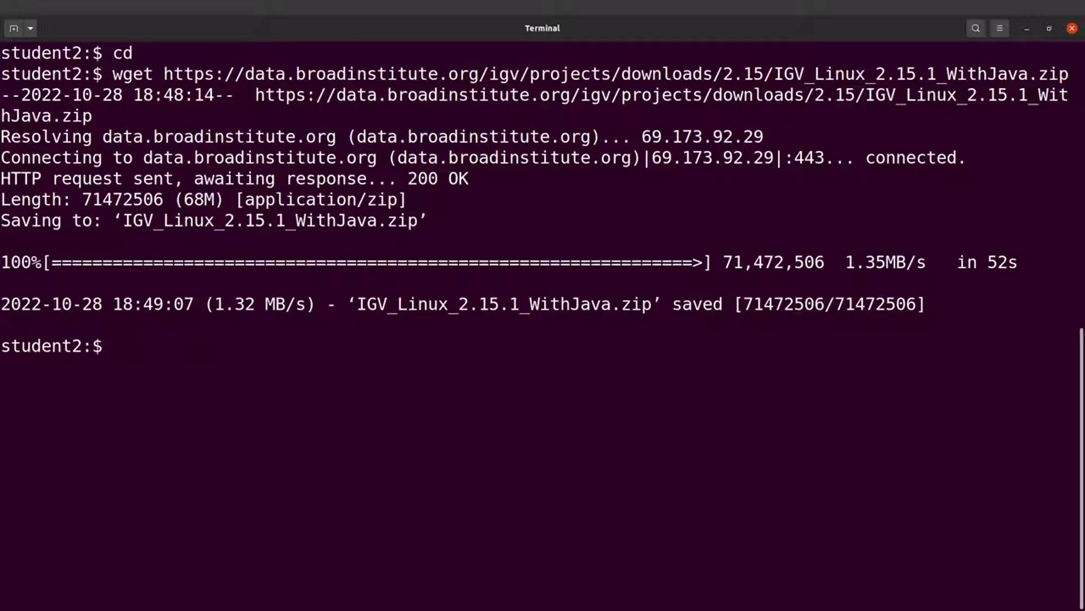
List the home folder to confirm IGV_Linux_2.15.1_WithJava.zip is there, then clear the screen.
type("ls")
key("Return")
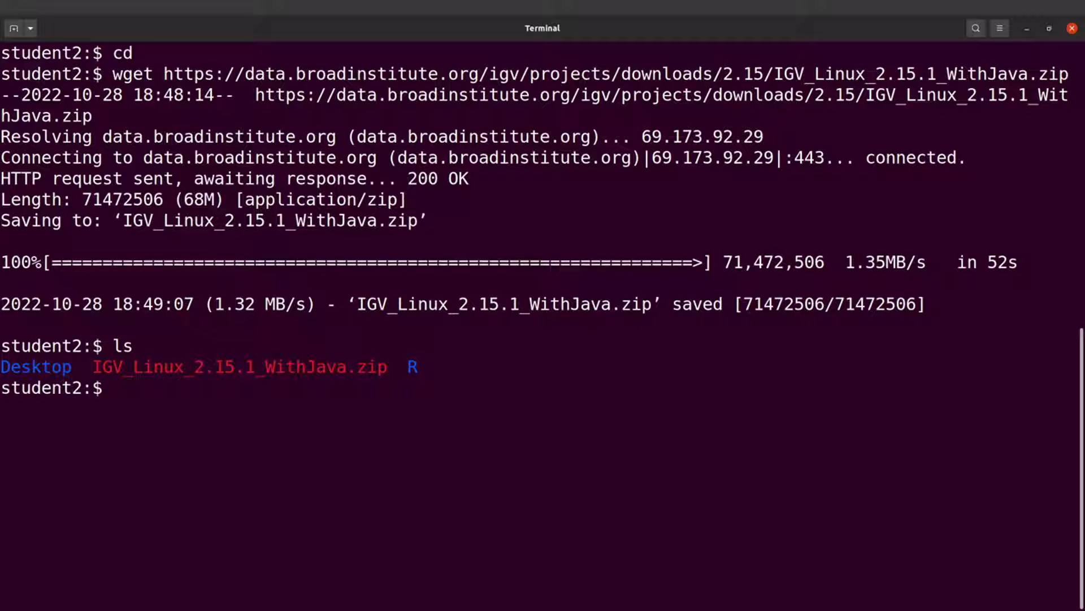
left_click_drag(98, 367, 388, 364)
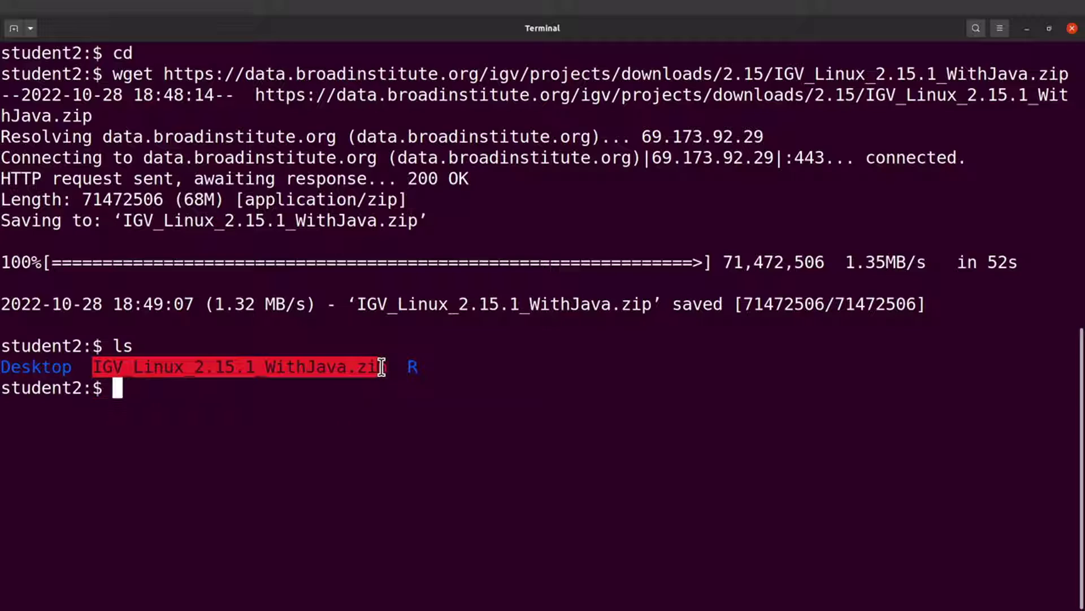
left_click(388, 368)
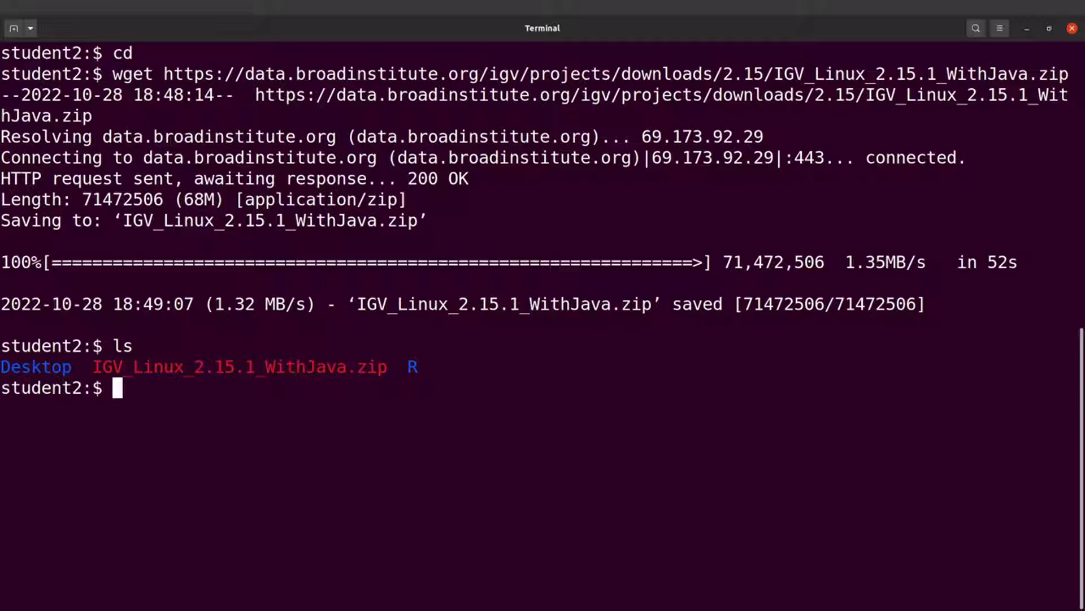
type("clear")
key("Return")
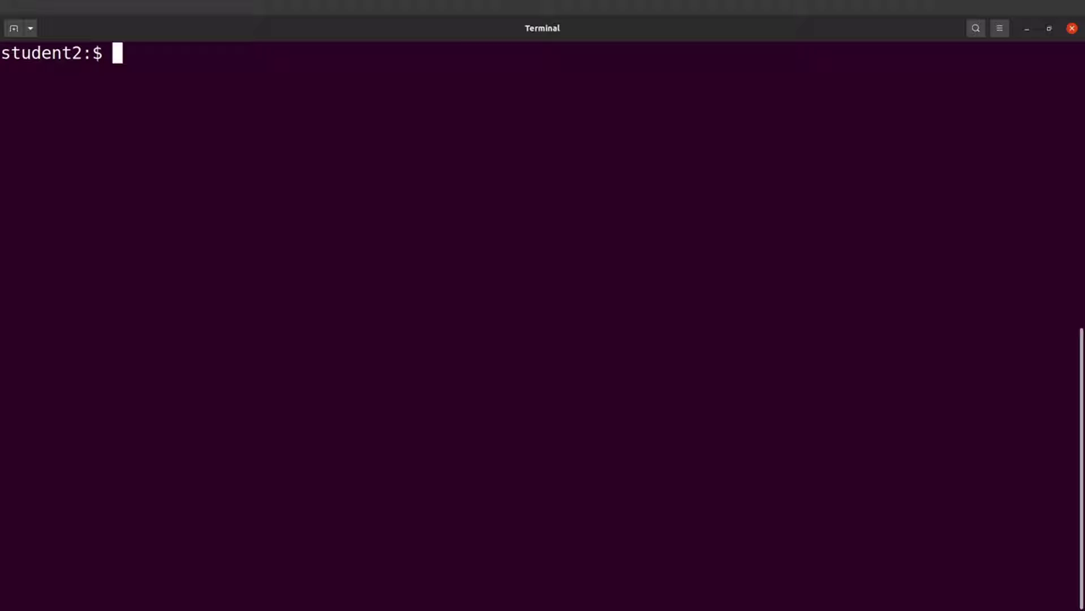
Unzip IGV_Linux_2.15.1_WithJava.zip into the home folder.
type("unzip ")
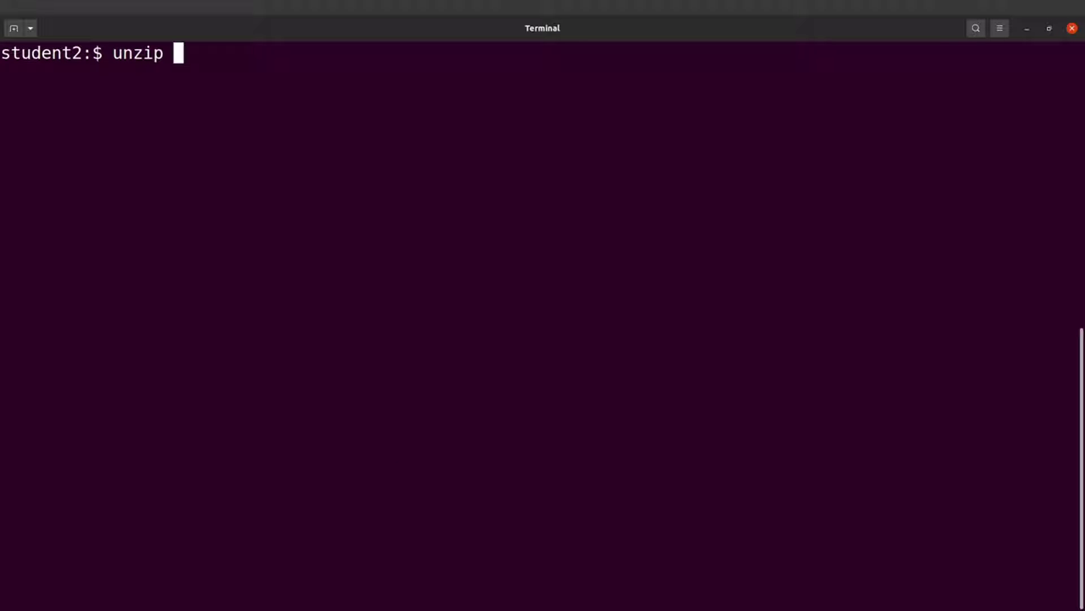
type("I")
key("Tab")
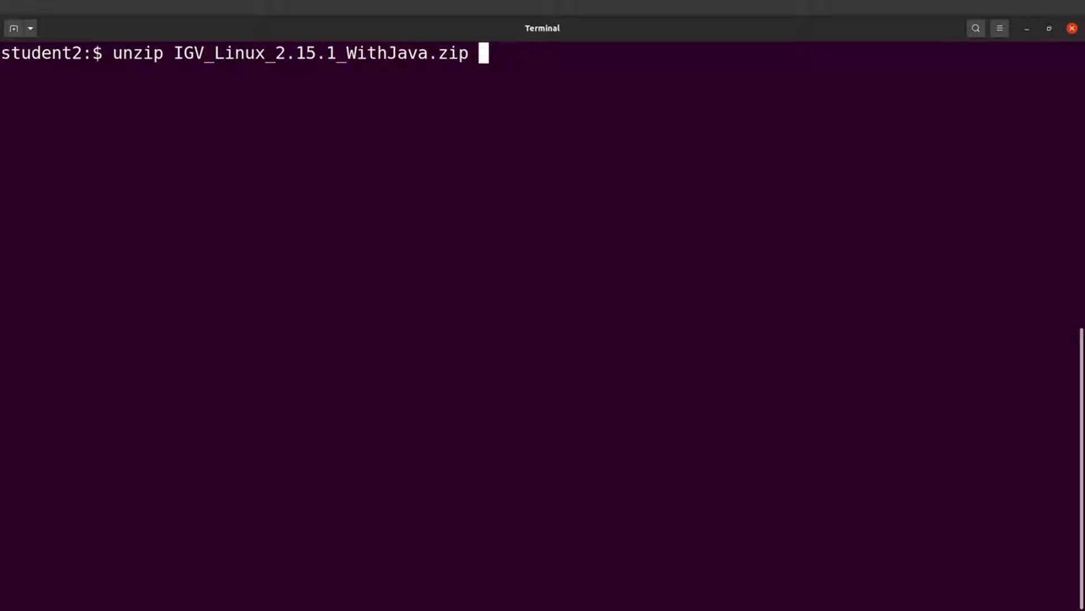
key("Return")
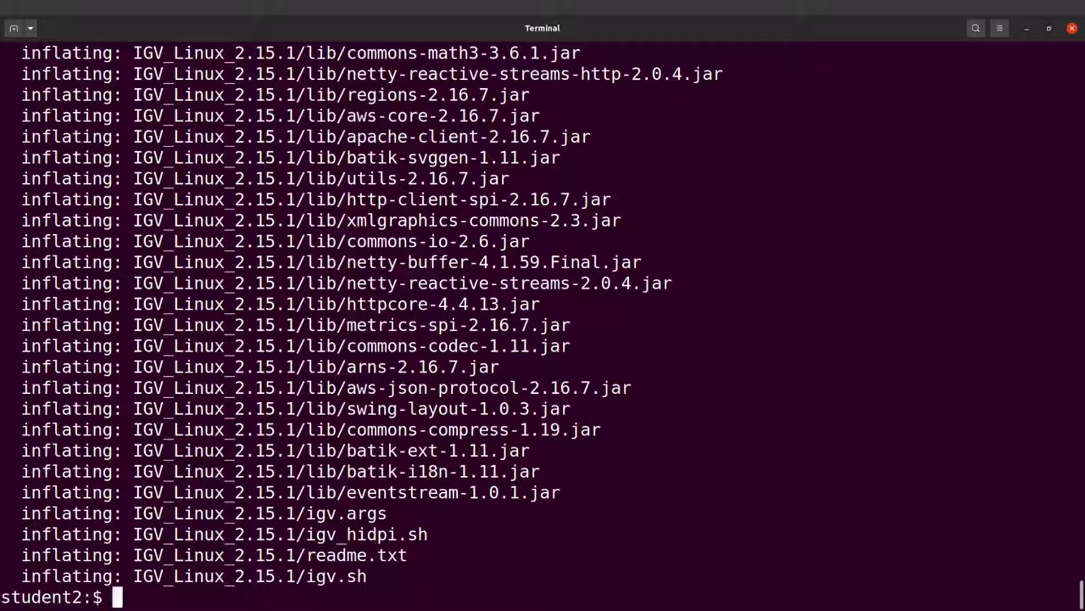
Clear the screen and list the home folder to find IGV_Linux_2.15.1.
type("clear")
key("Return")
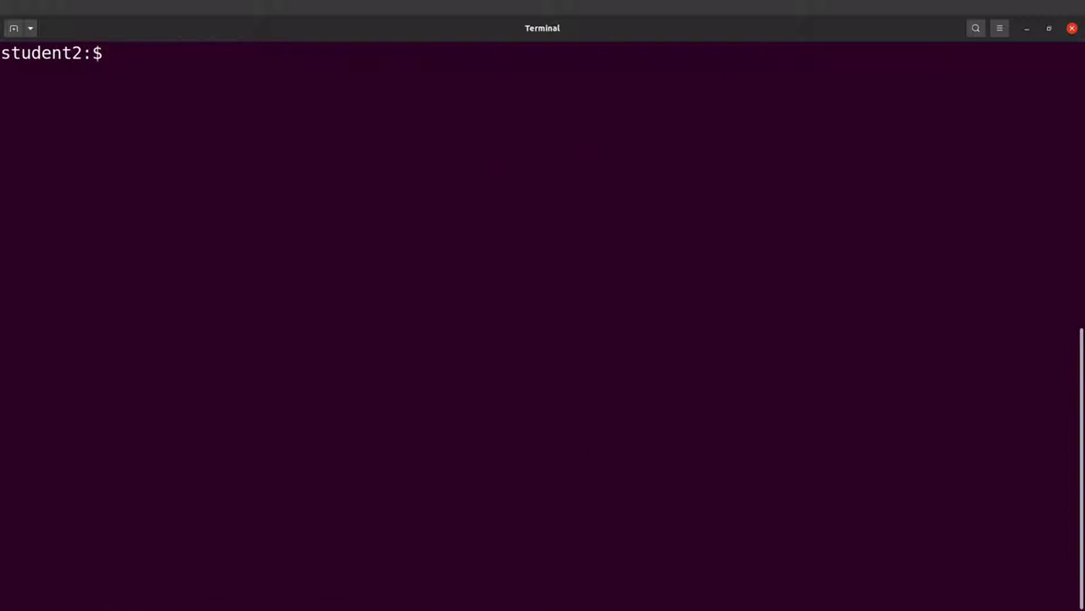
type("ls")
key("Return")
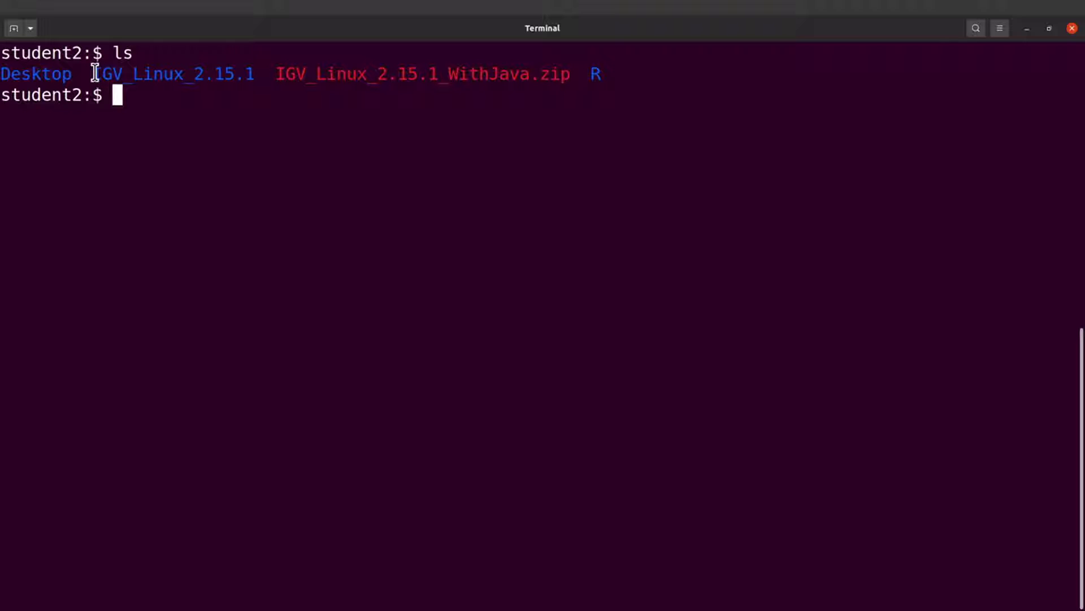
left_click_drag(93, 73, 250, 73)
left_click(252, 74)
List IGV_Linux_2.15.1, spotting the jdk-11 folder and the igv.sh script.
type("ls IG")
key("Tab")
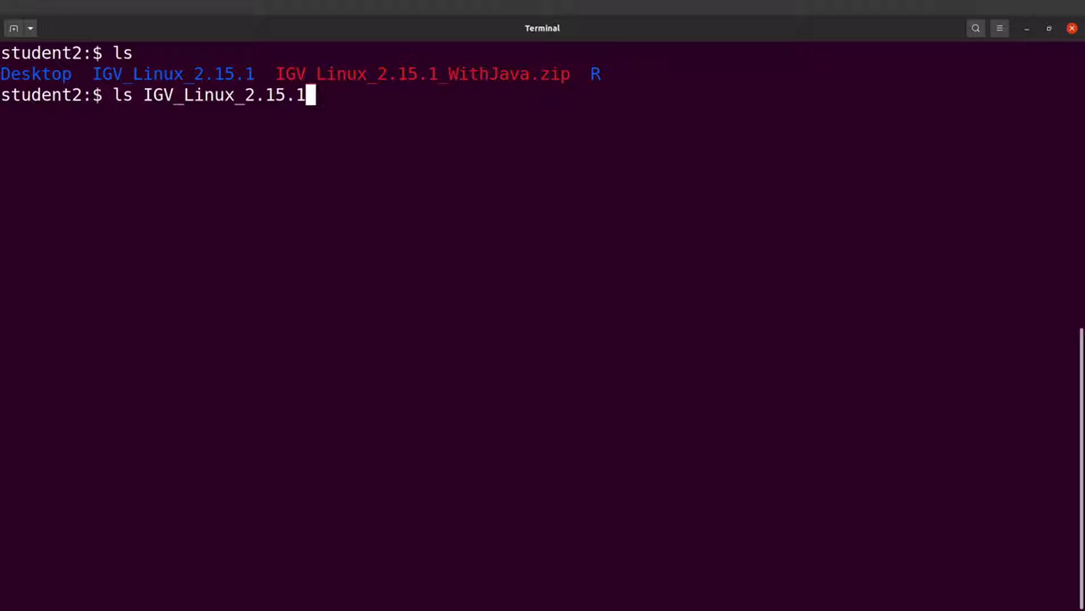
key("Return")
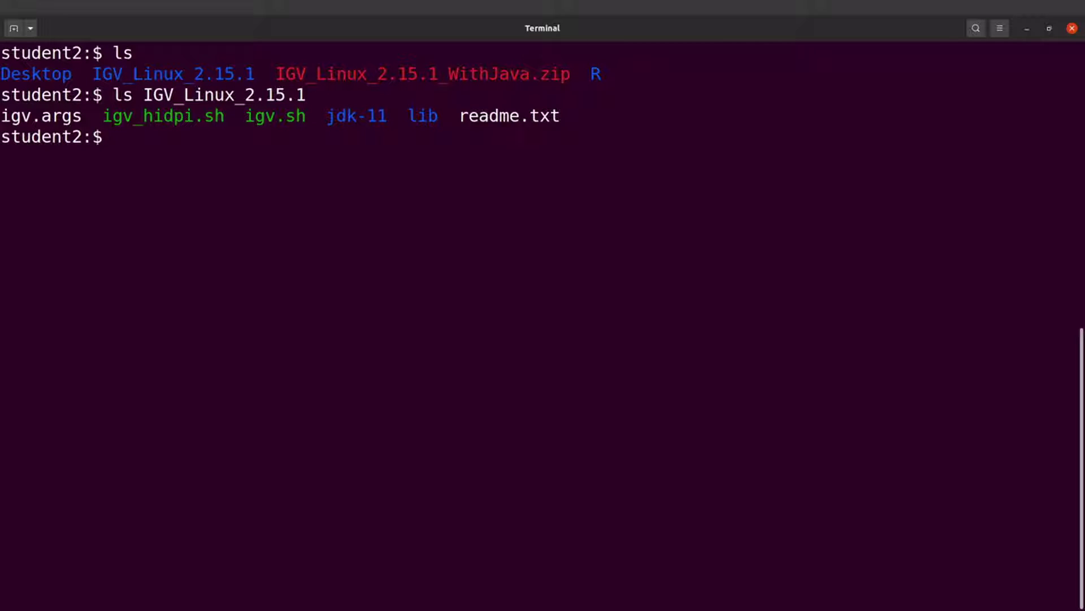
left_click_drag(330, 115, 380, 116)
left_click(380, 117)
left_click_drag(244, 116, 305, 117)
left_click(305, 116)
Launch IGV by running IGV_Linux_2.15.1/igv.sh.
type("i")
key("BackSpace")
type("IG")
key("Tab")
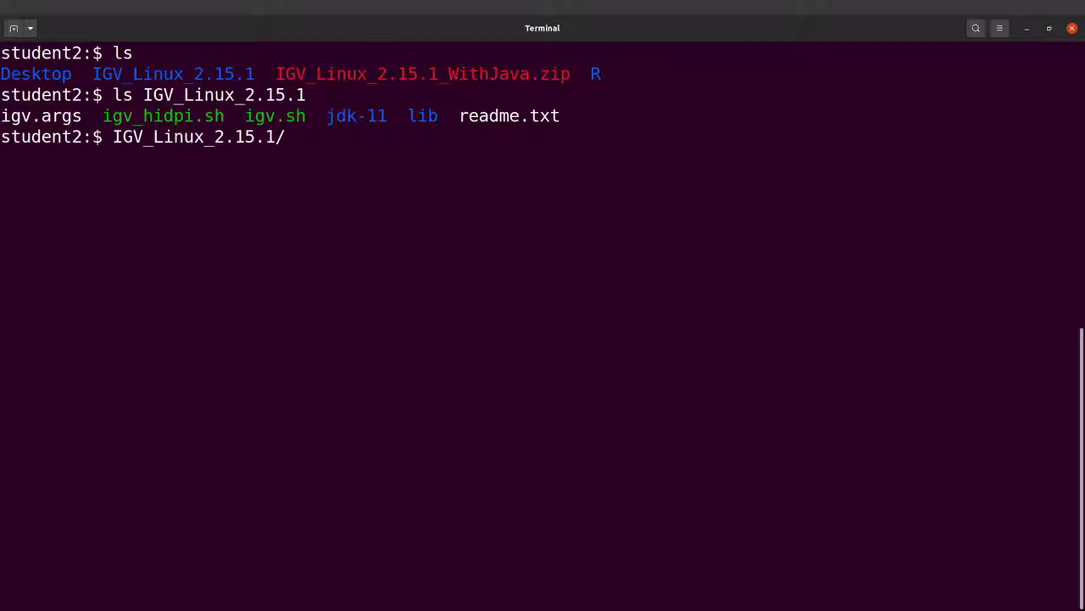
type("g")
key("BackSpace")
type("igv.sh")
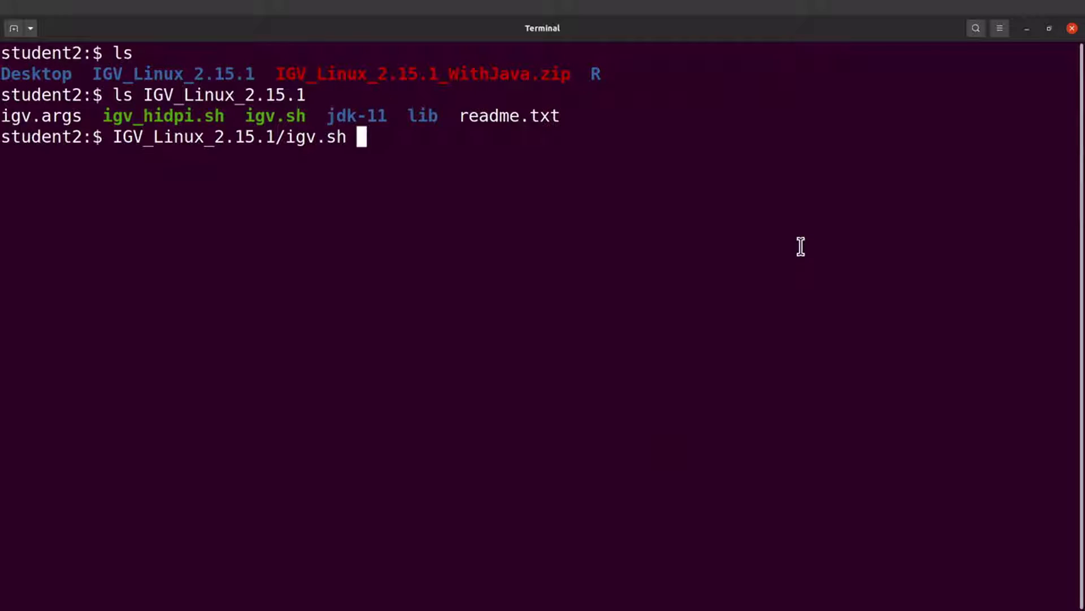
key("Return")
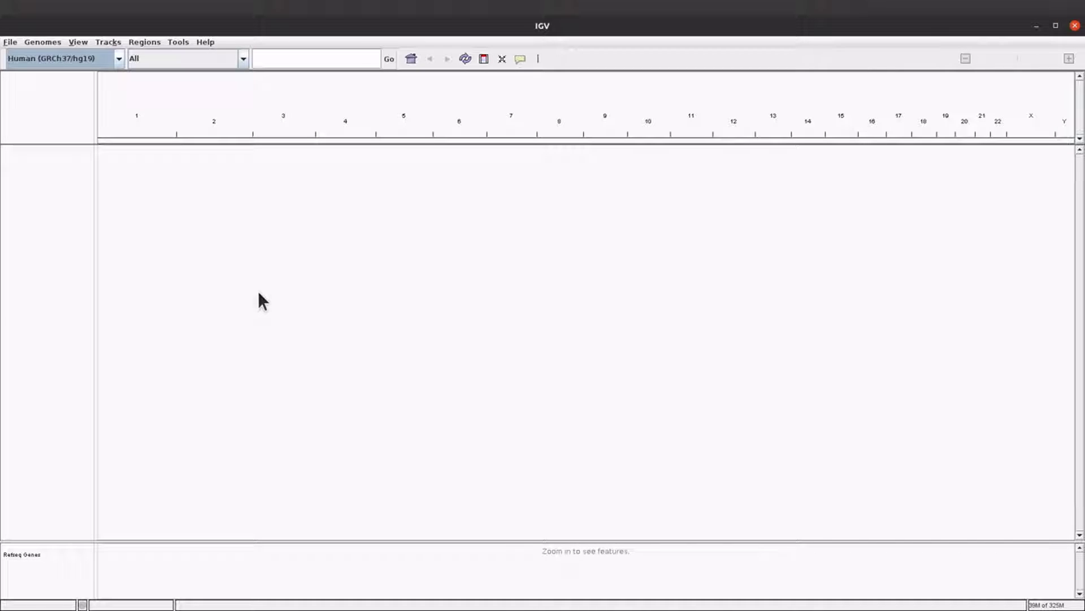
Close the IGV window once it has loaded the Human hg19 genome.
left_click(1076, 27)
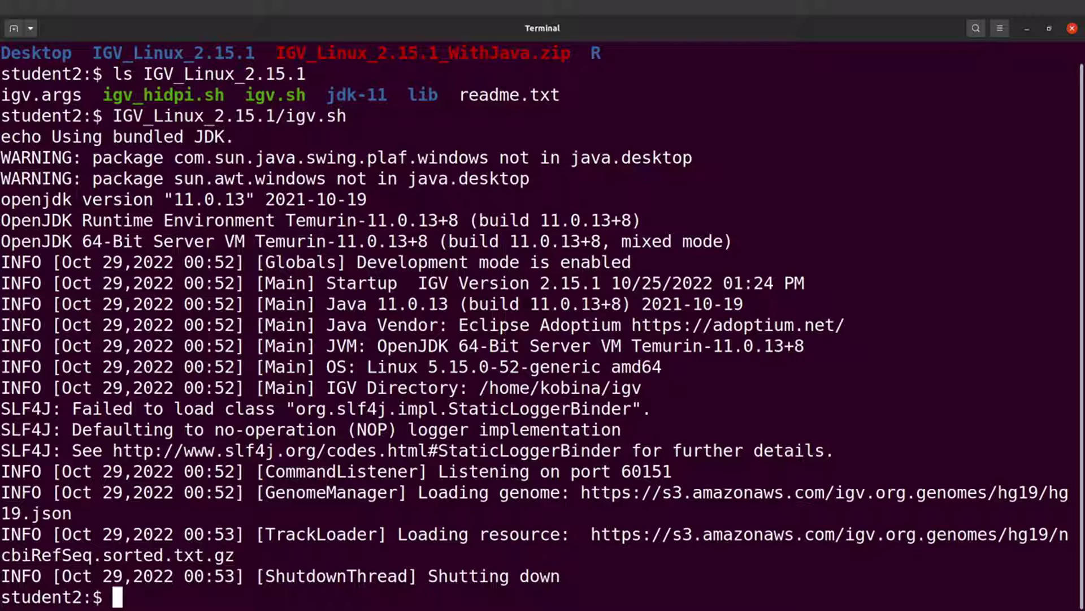
Clear the screen and list IGV_Linux_2.15.1 to locate igv.sh.
type("clear")
key("Return")
type("ls IG")
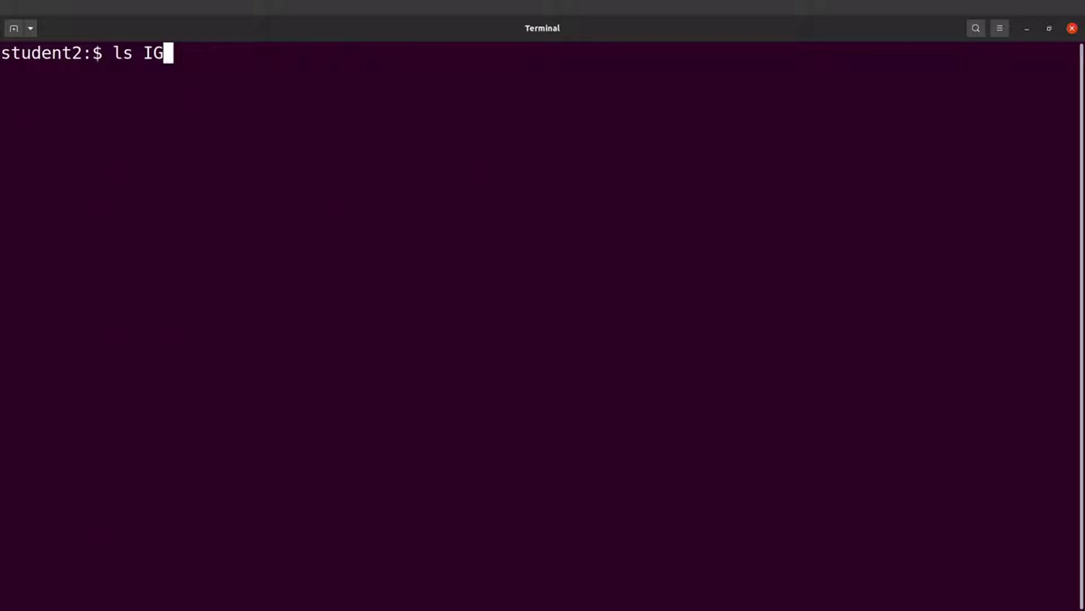
key("Tab")
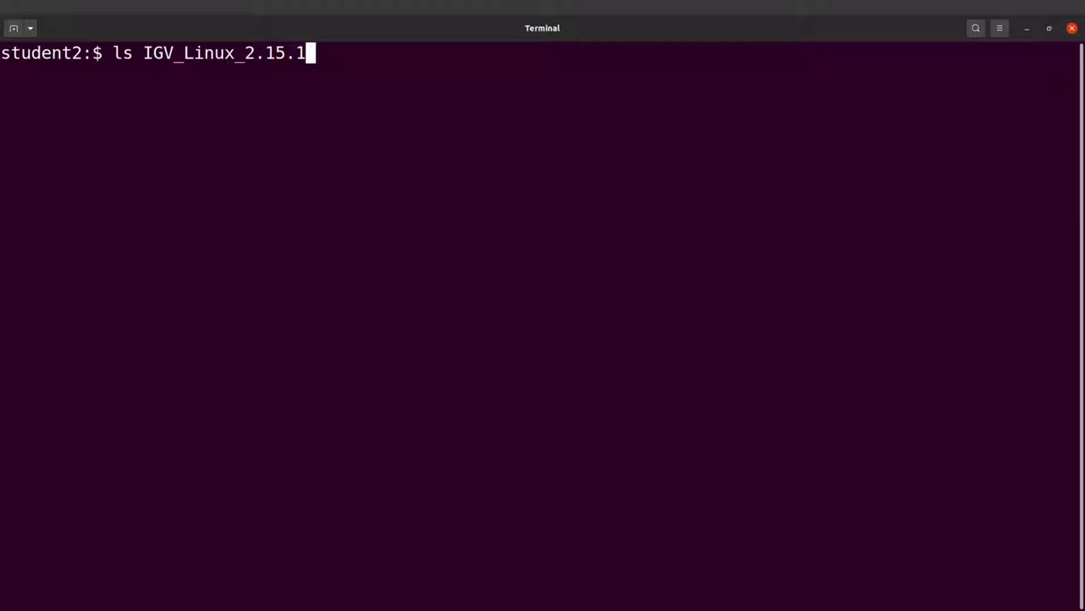
key("Return")
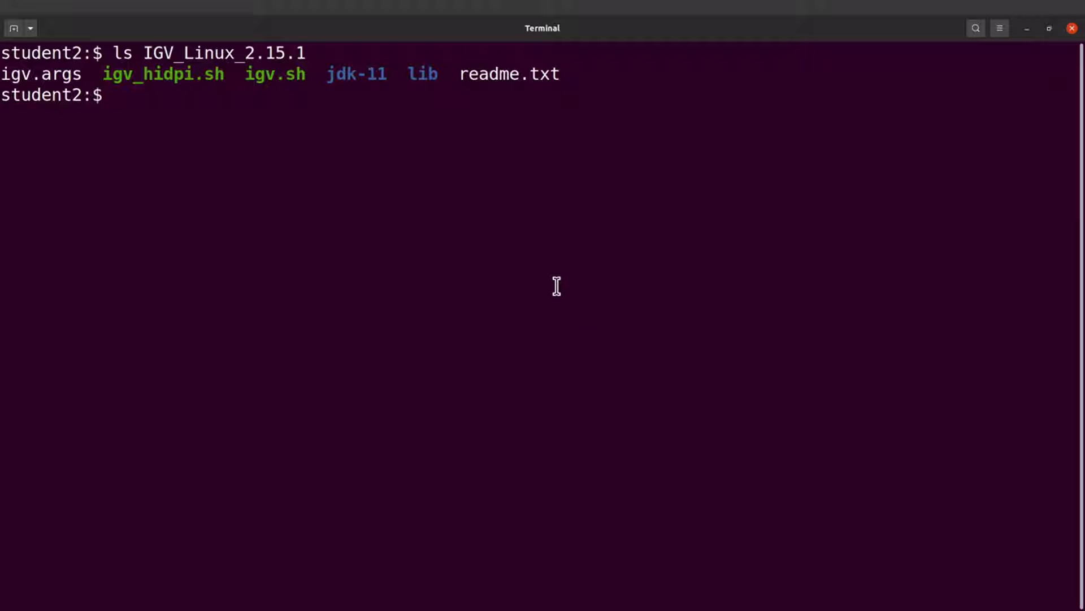
left_click_drag(243, 73, 316, 71)
left_click(316, 72)
Clear the terminal again and list the home folder contents.
type("IGV_L")
key("BackSpace")
key("BackSpace")
key("BackSpace")
key("BackSpace")
key("BackSpace")
type("igv.sh")
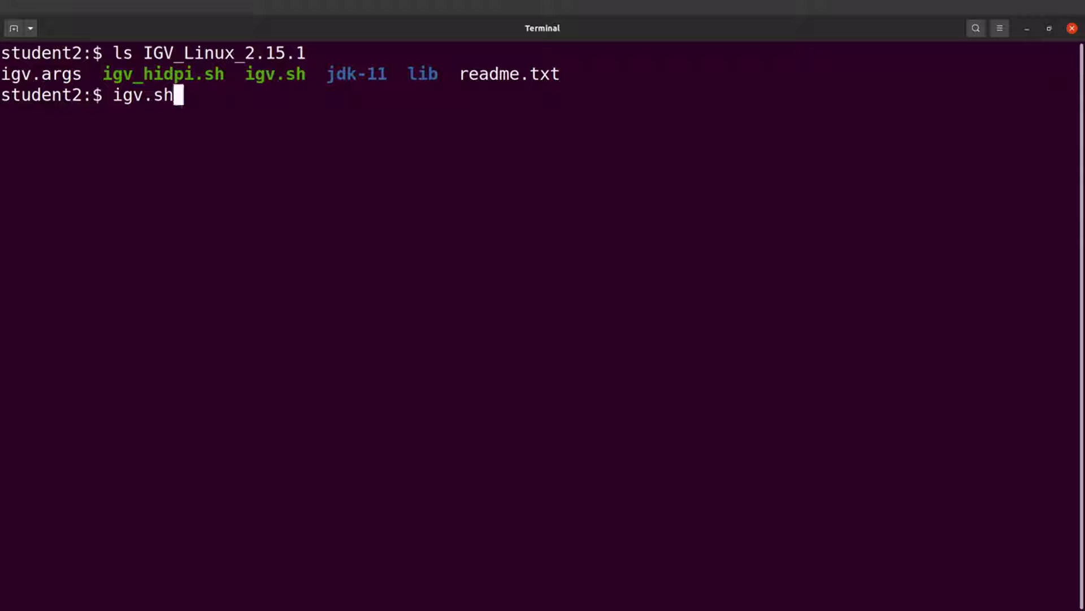
key("BackSpace")
key("BackSpace")
key("BackSpace")
key("BackSpace")
key("BackSpace")
key("BackSpace")
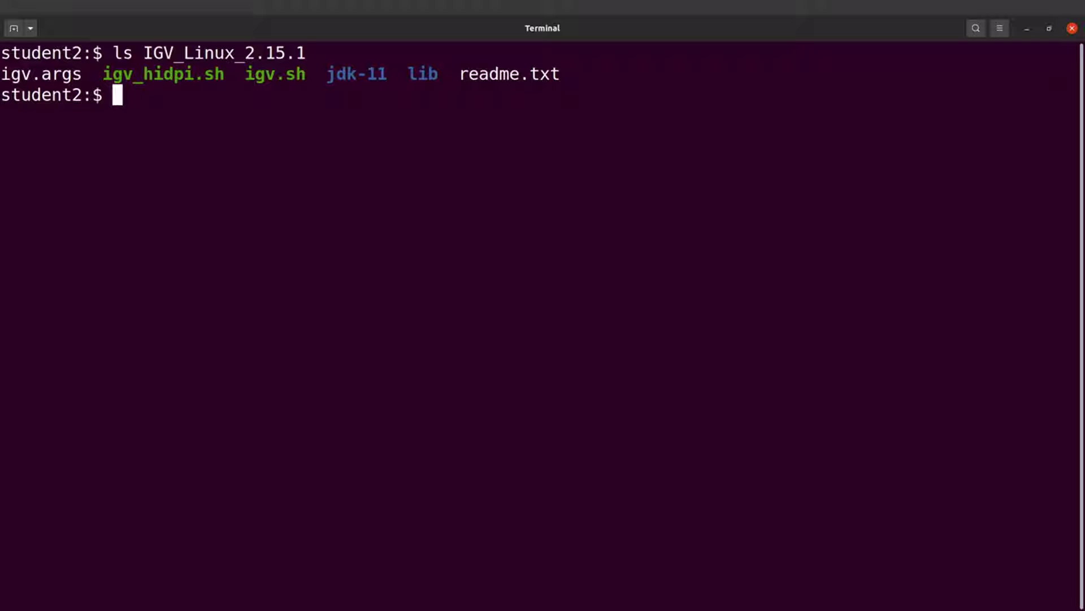
type("clear")
key("Return")
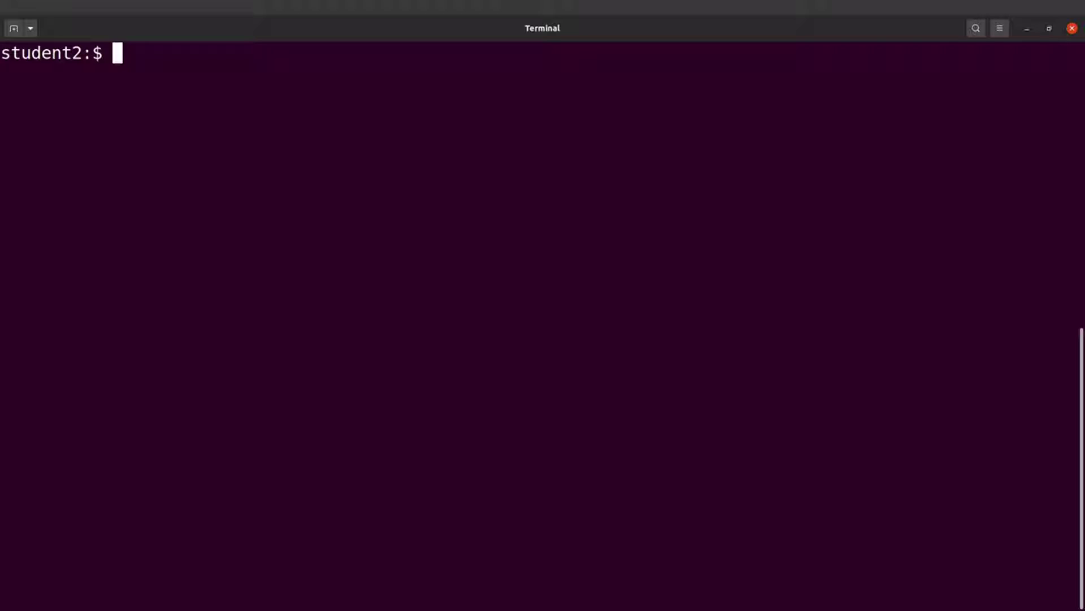
type("ls")
key("Return")
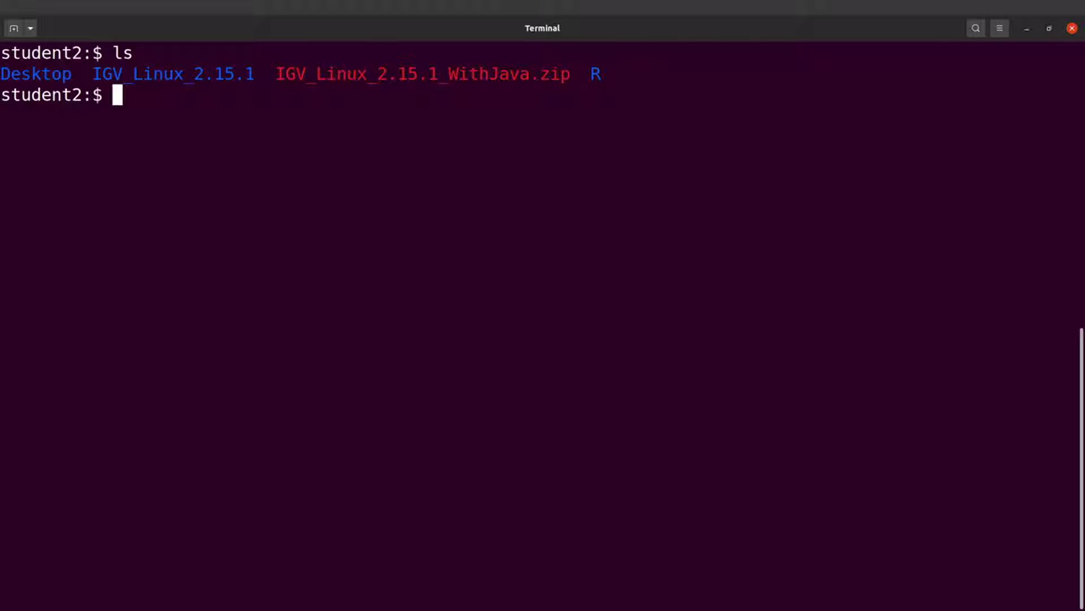
Create an apps folder in the home directory with mkdir.
type("mkd")
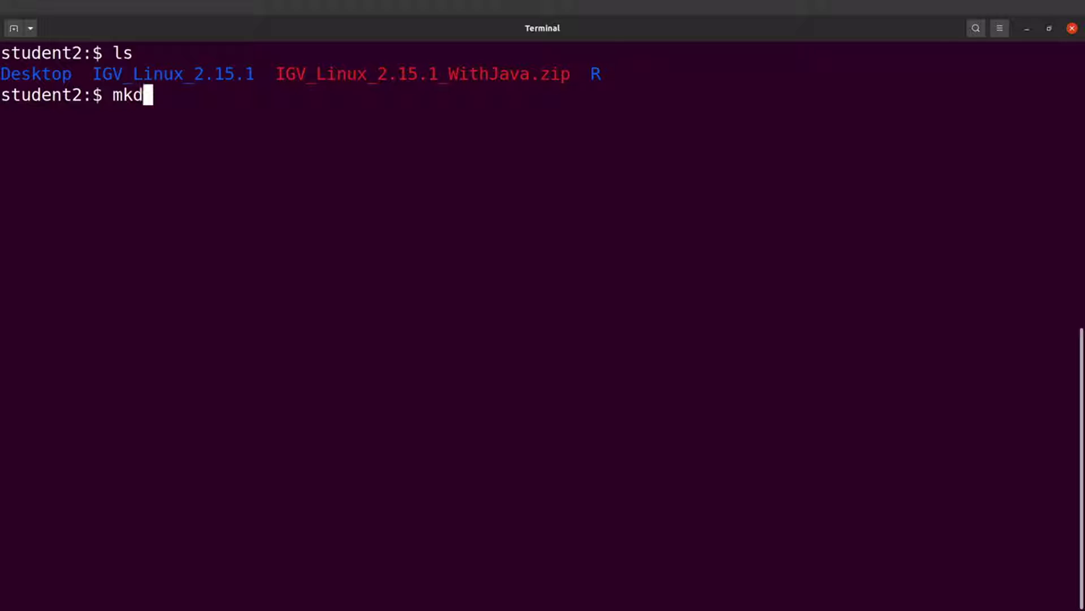
type("ir appes")
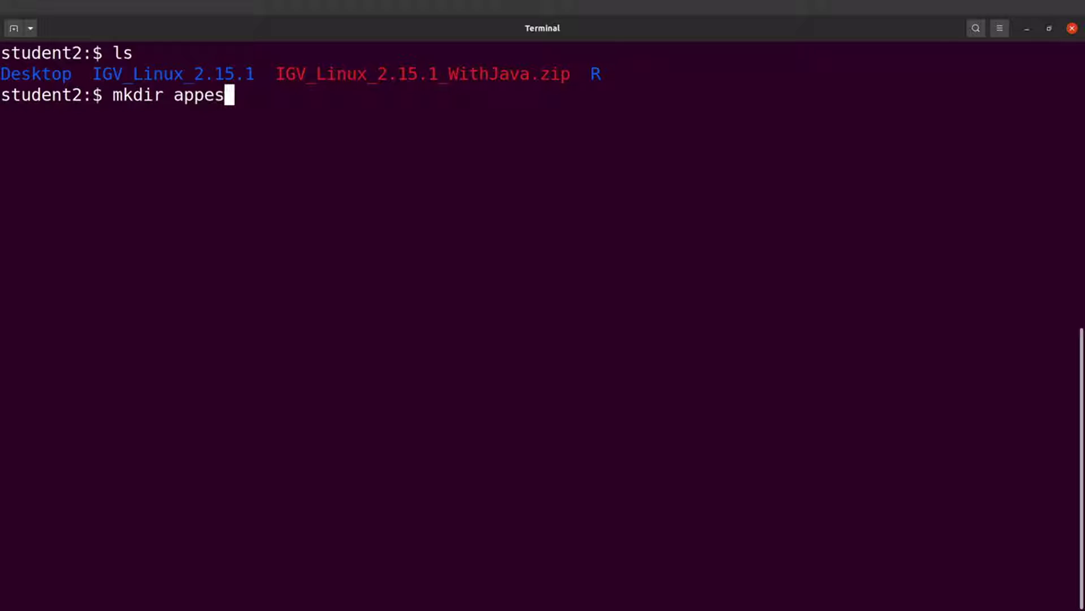
key("BackSpace")
key("BackSpace")
type("s")
key("Return")
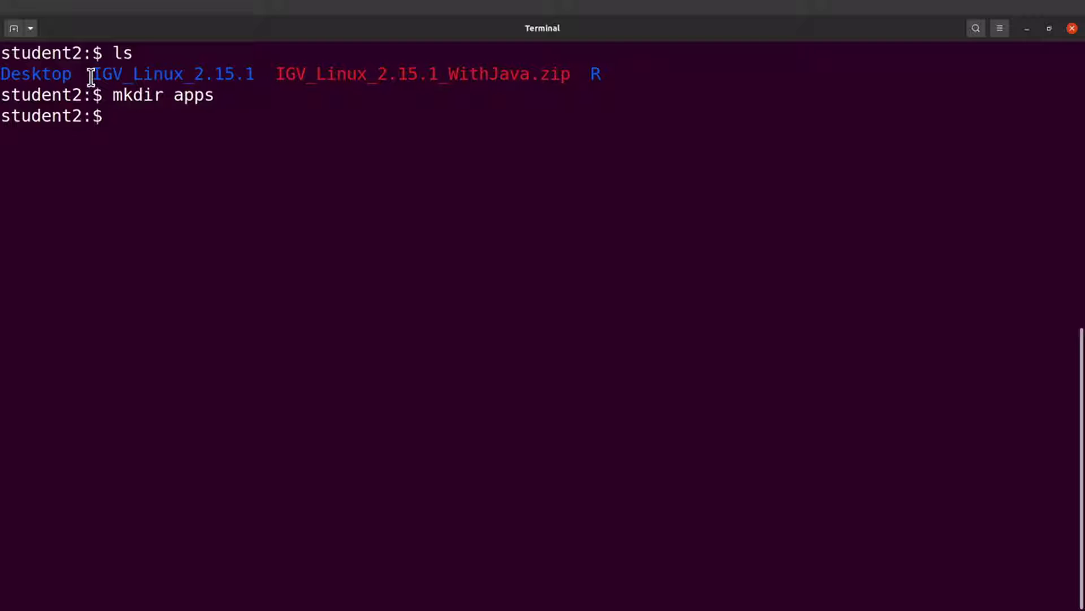
left_click_drag(91, 76, 254, 73)
left_click(254, 73)
Move IGV_Linux_2.15.1 into apps/ with mv -v, then start changing into apps.
type("mv -V")
key("BackSpace")
type("v IG")
key("Tab")
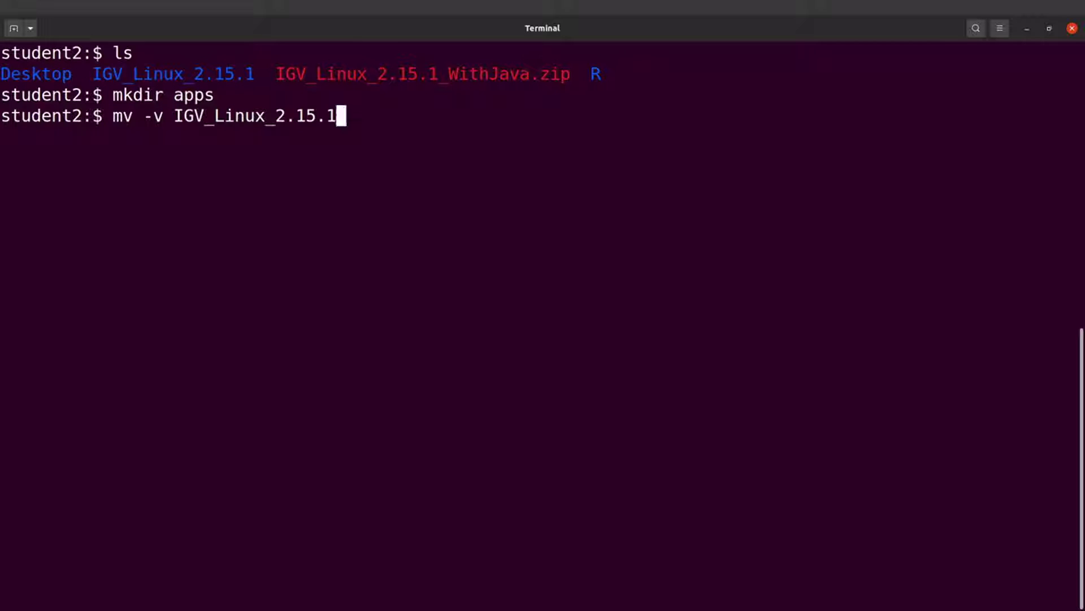
type("apps/")
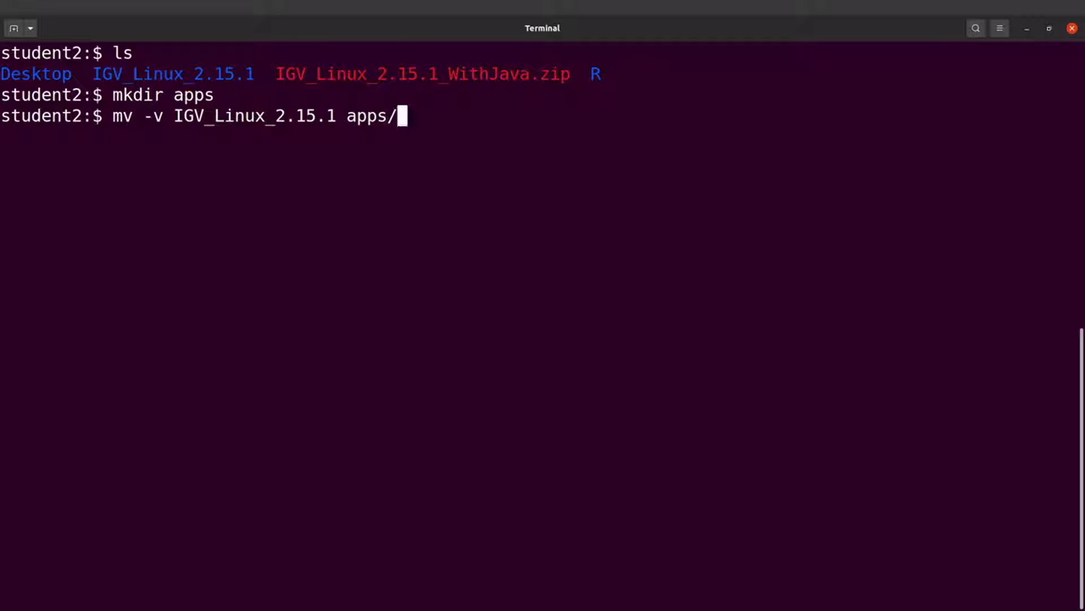
key("Return")
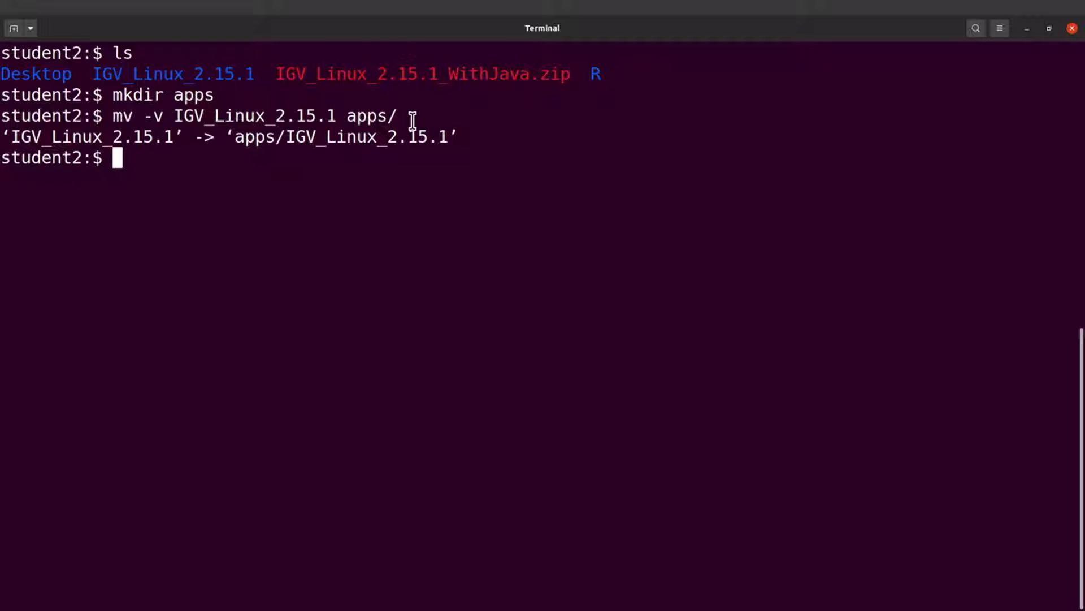
left_click_drag(283, 138, 323, 150)
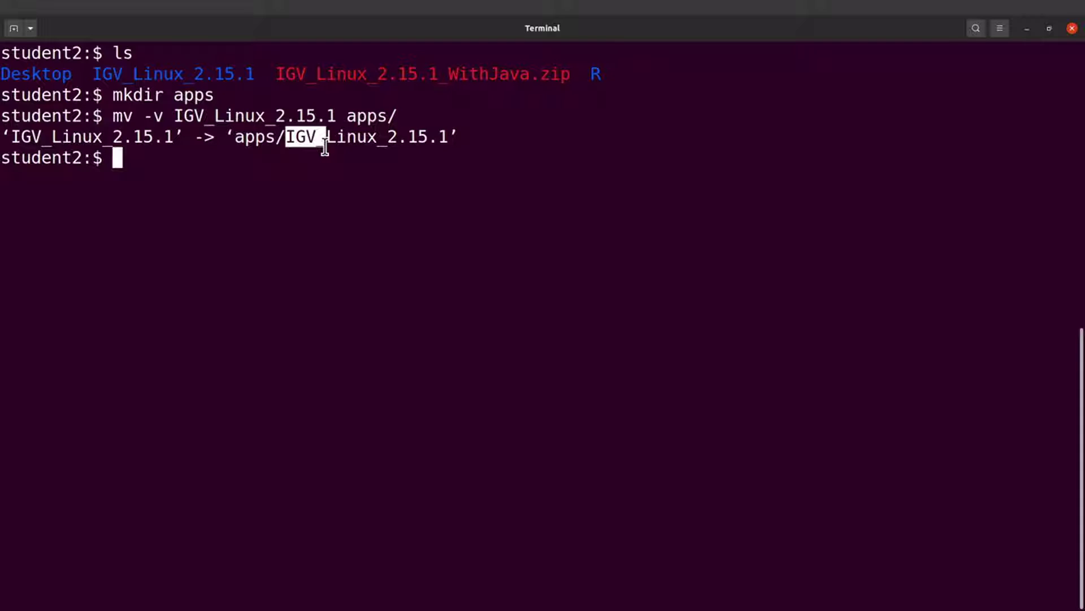
left_click(307, 160)
type("cd app")
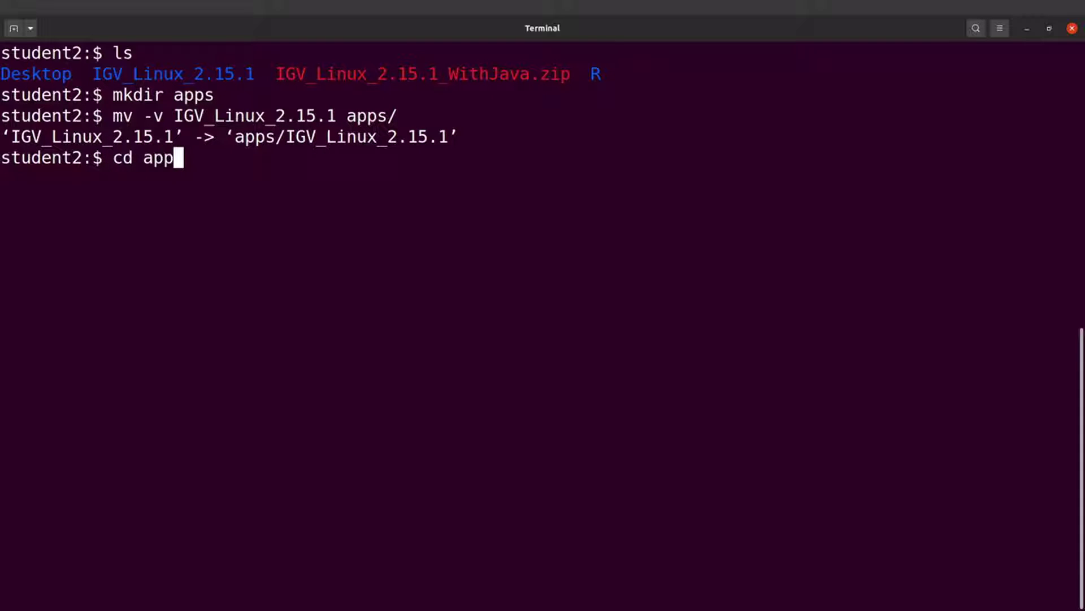
key("Tab")
Enter apps/IGV_Linux_2.15.1 and print its full path with pwd.
type("GG")
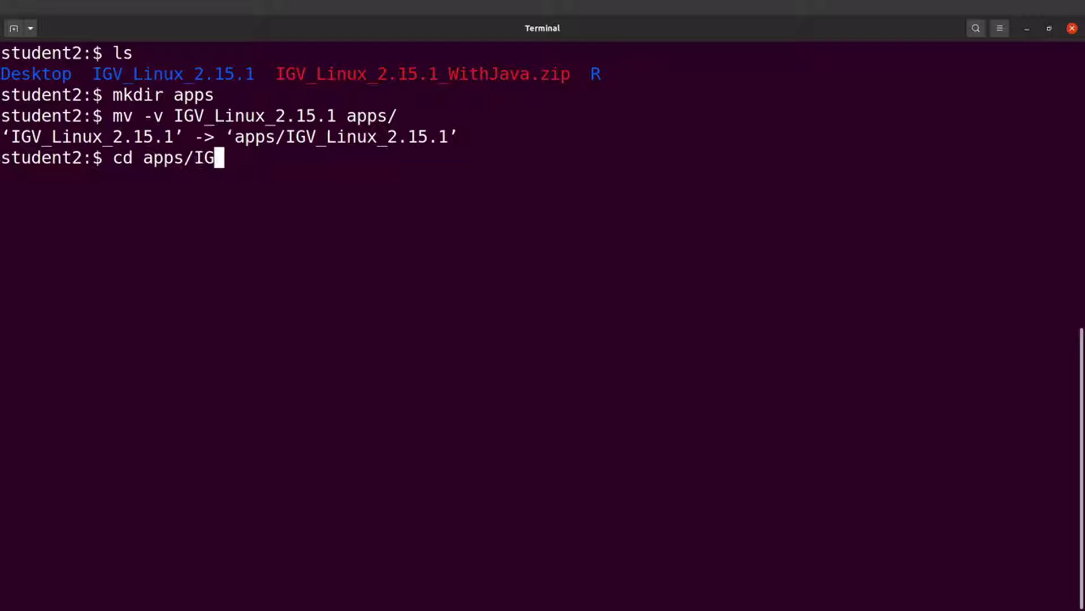
key("Tab")
key("Return")
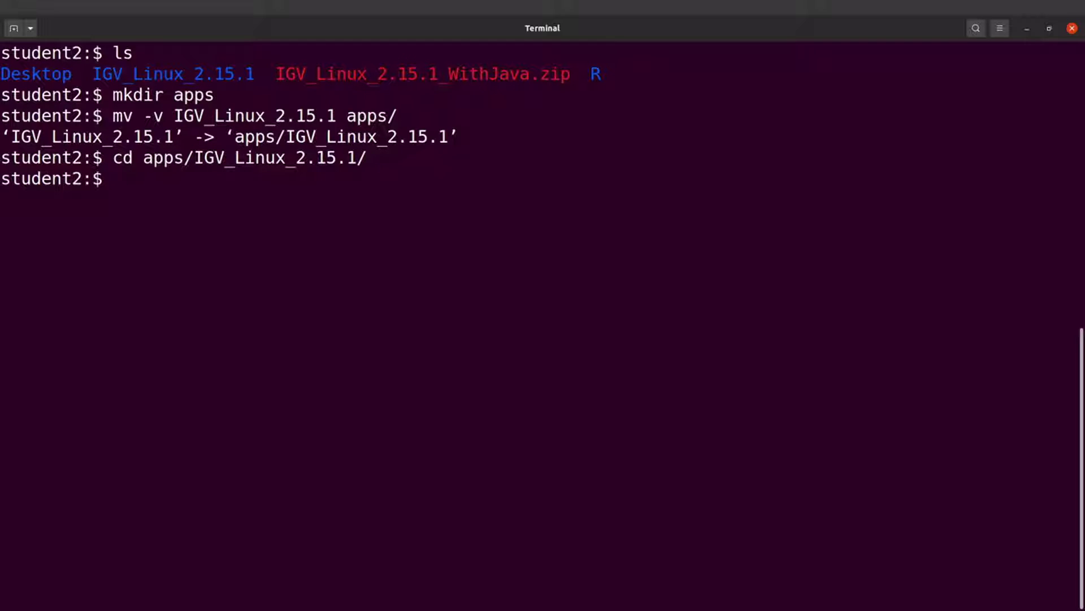
type("pwd")
key("Return")
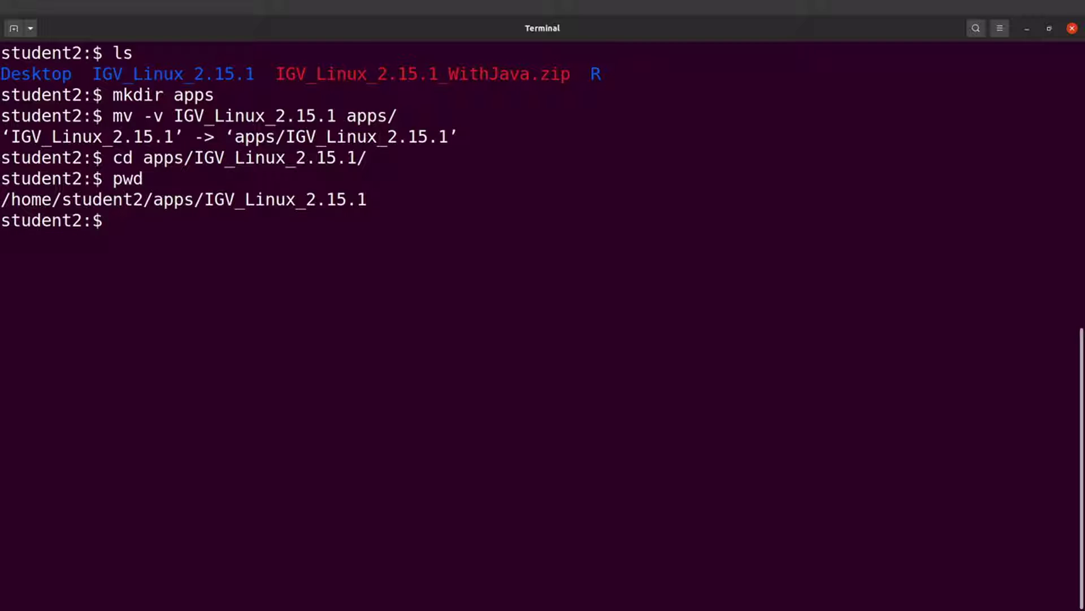
Copy the printed IGV install path, then return to the home folder.
left_click_drag(367, 199, 2, 205)
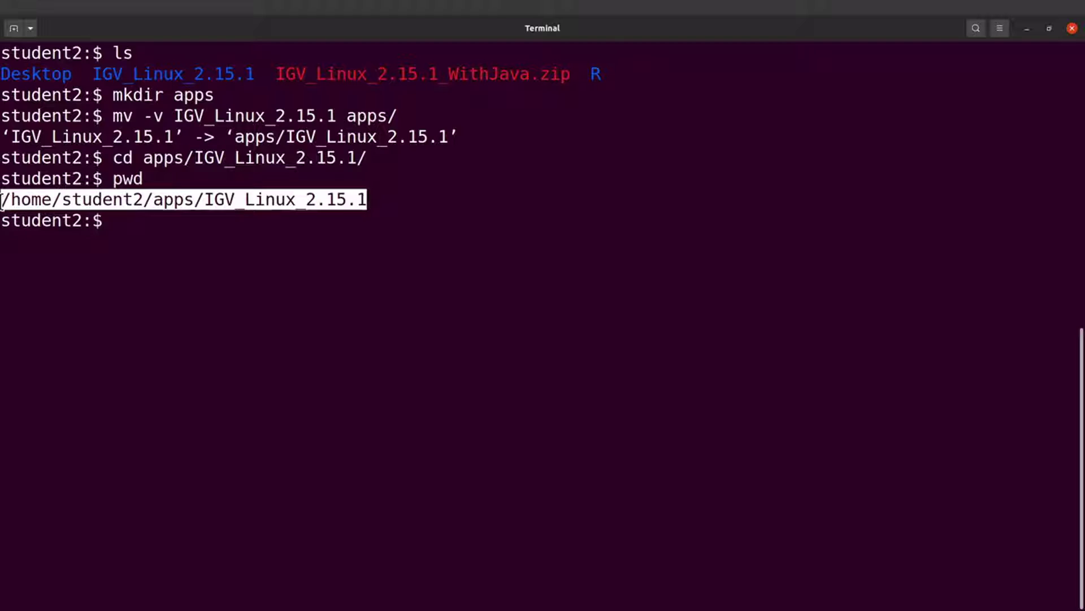
right_click(194, 199)
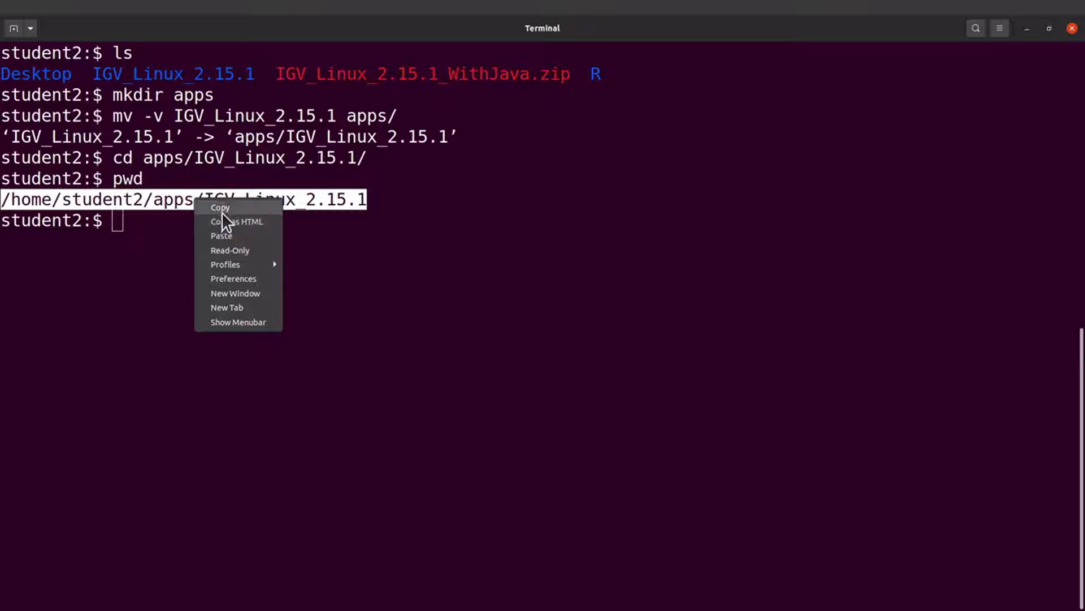
left_click(231, 207)
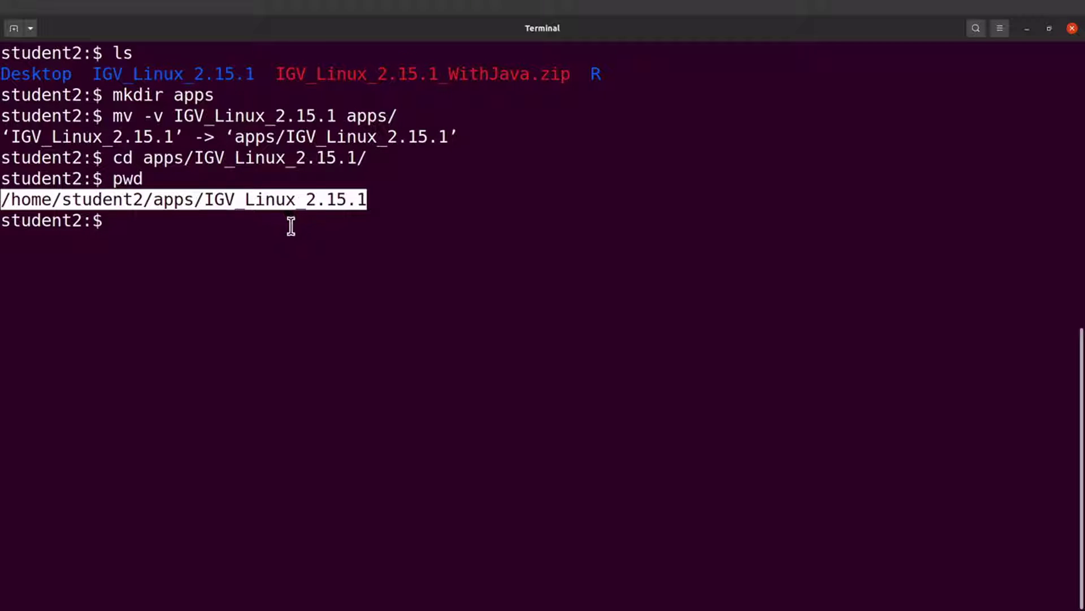
left_click(311, 225)
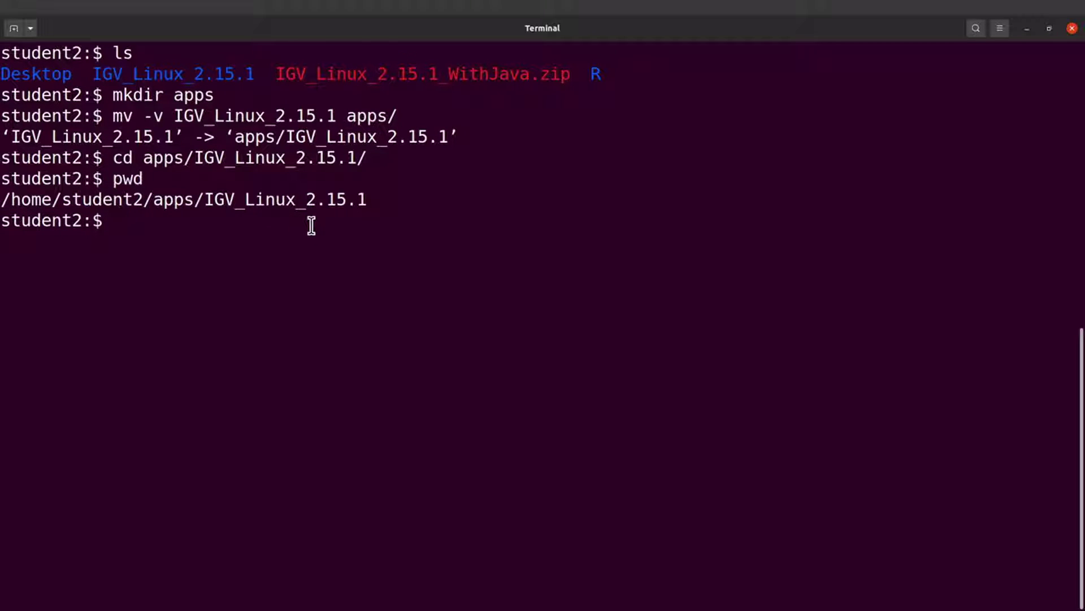
type("cd")
key("Return")
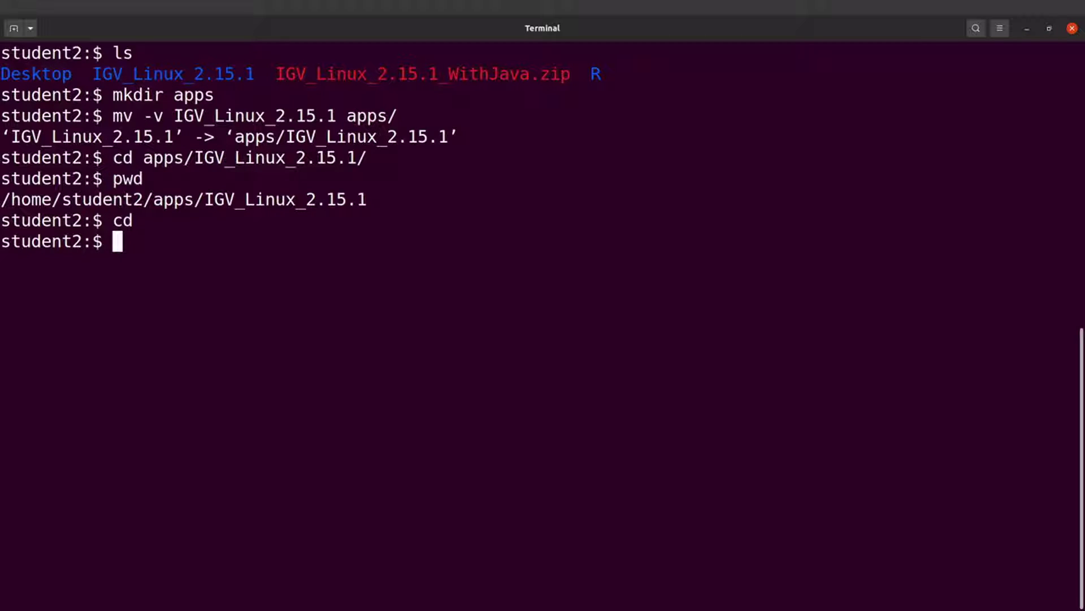
Copy .bashrc to bashrc.bak in the home folder.
type("m")
key("BackSpace")
type("cp .bah")
key("BackSpace")
type("shrc")
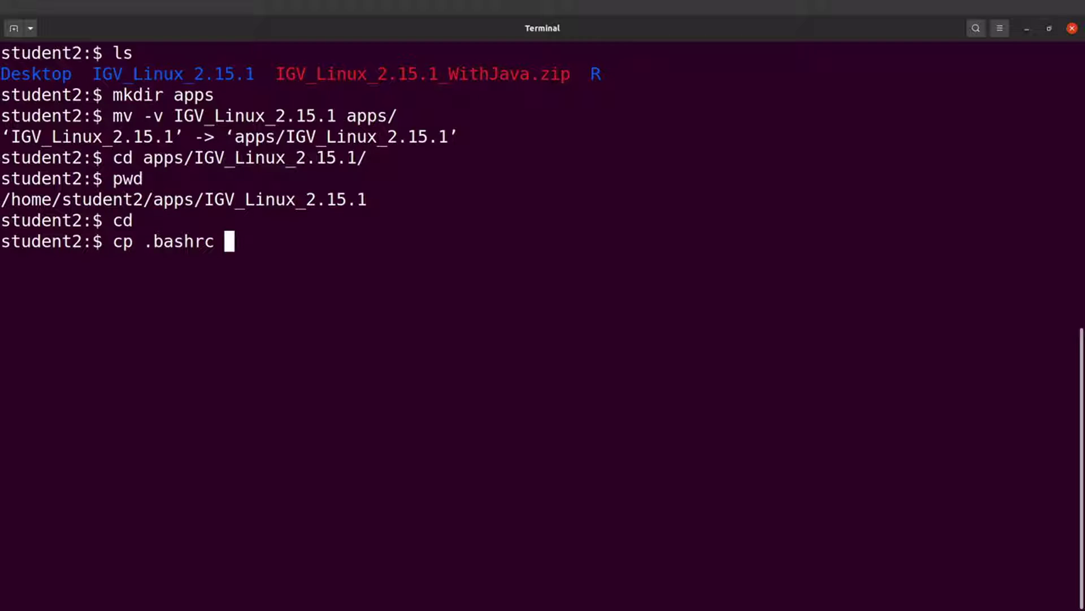
type("bash")
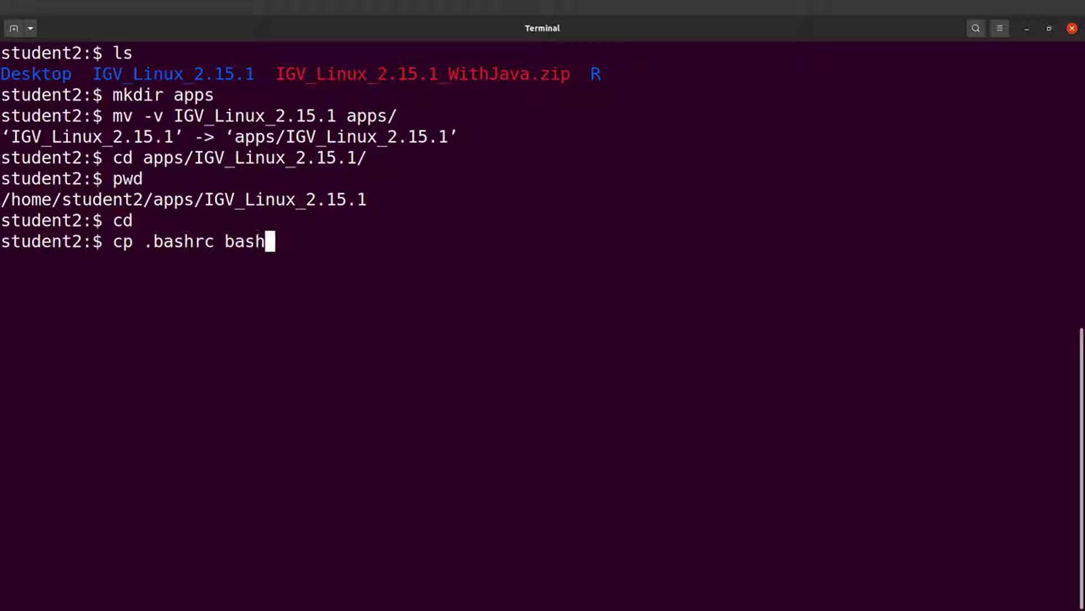
type("rc.bak")
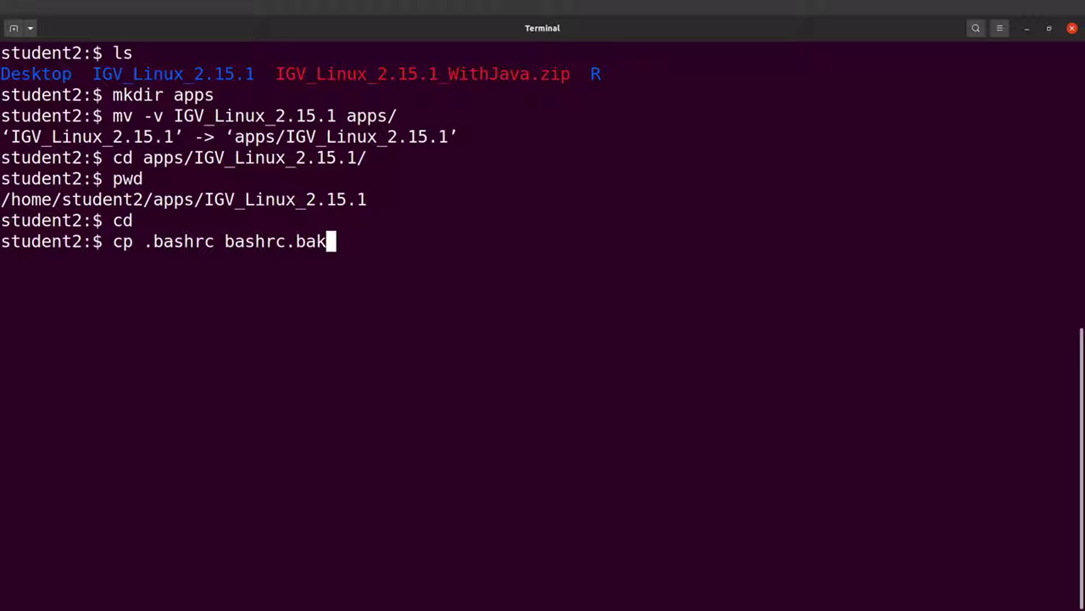
key("Return")
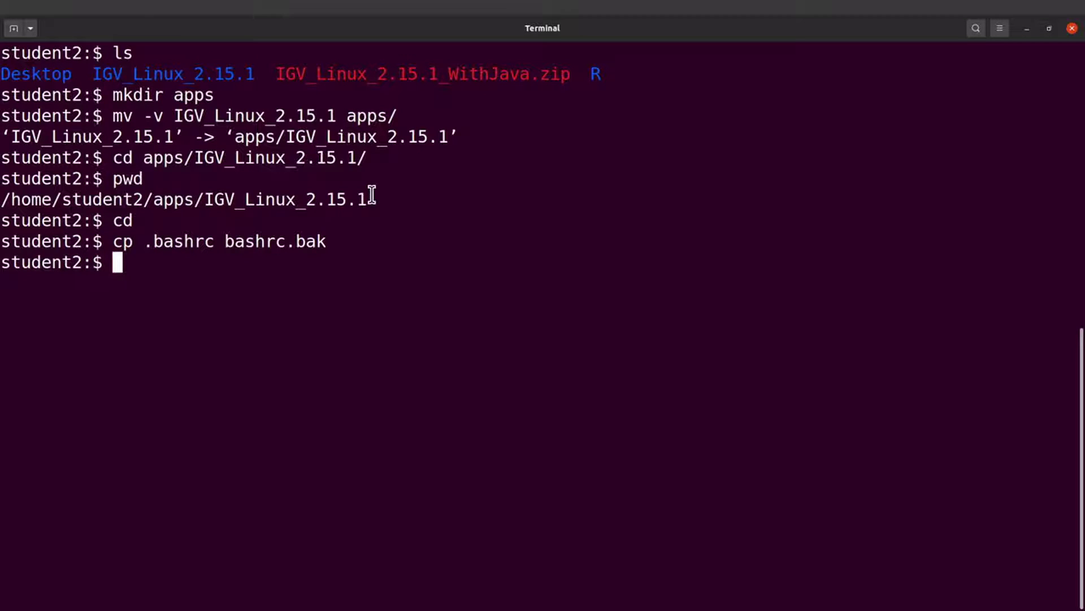
Open .bashrc in the nano editor.
left_click_drag(371, 198, 32, 199)
left_click(119, 262)
type("nano")
key("BackSpace")
key("BackSpace")
key("BackSpace")
key("BackSpace")
key("BackSpace")
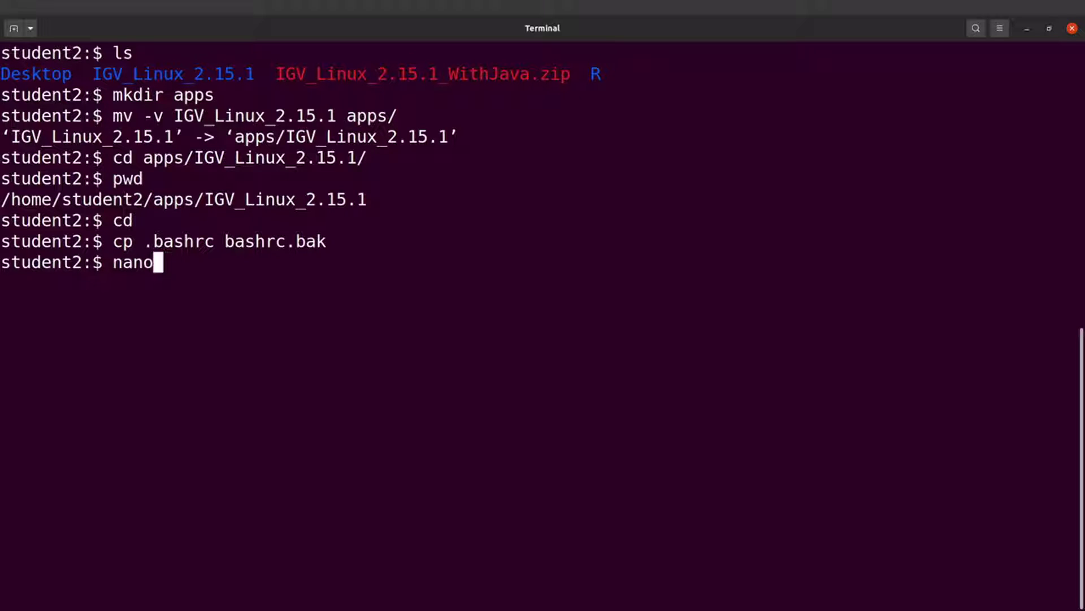
type("vi")
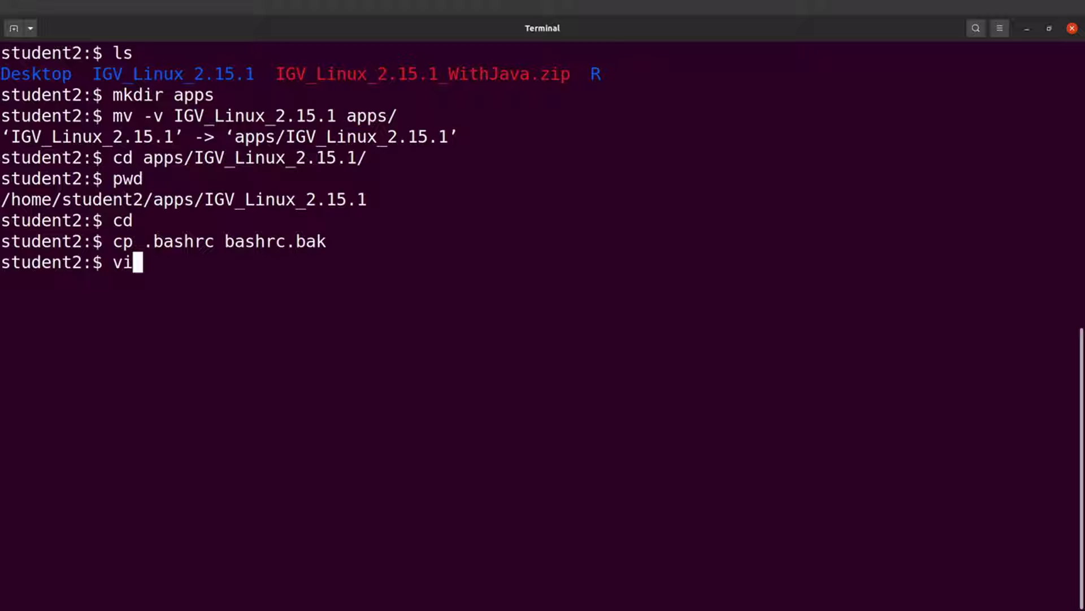
key("BackSpace")
key("BackSpace")
type("nano ")
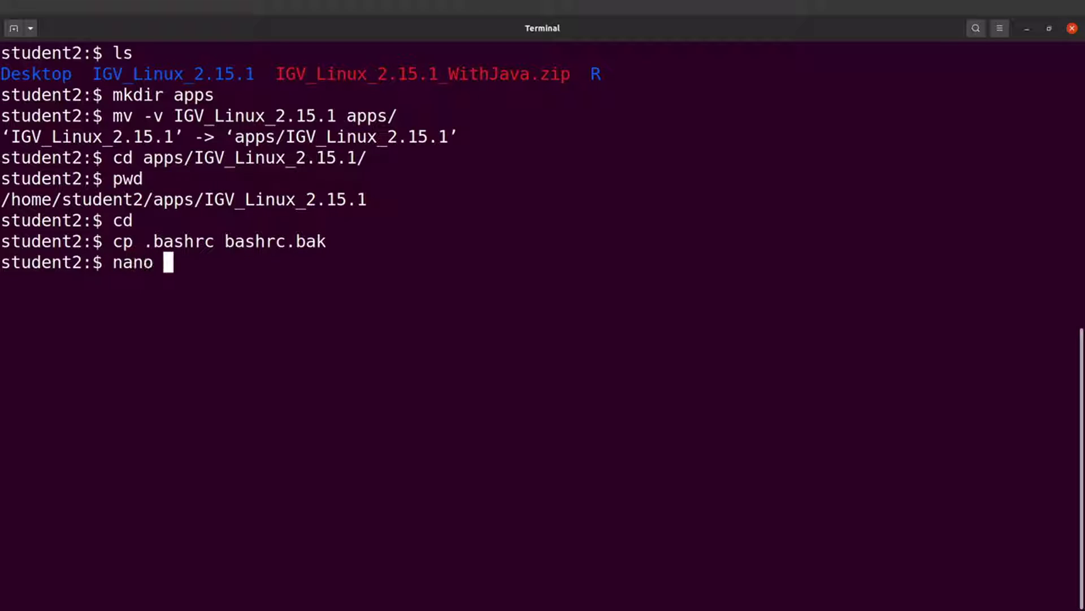
type(".bashrc")
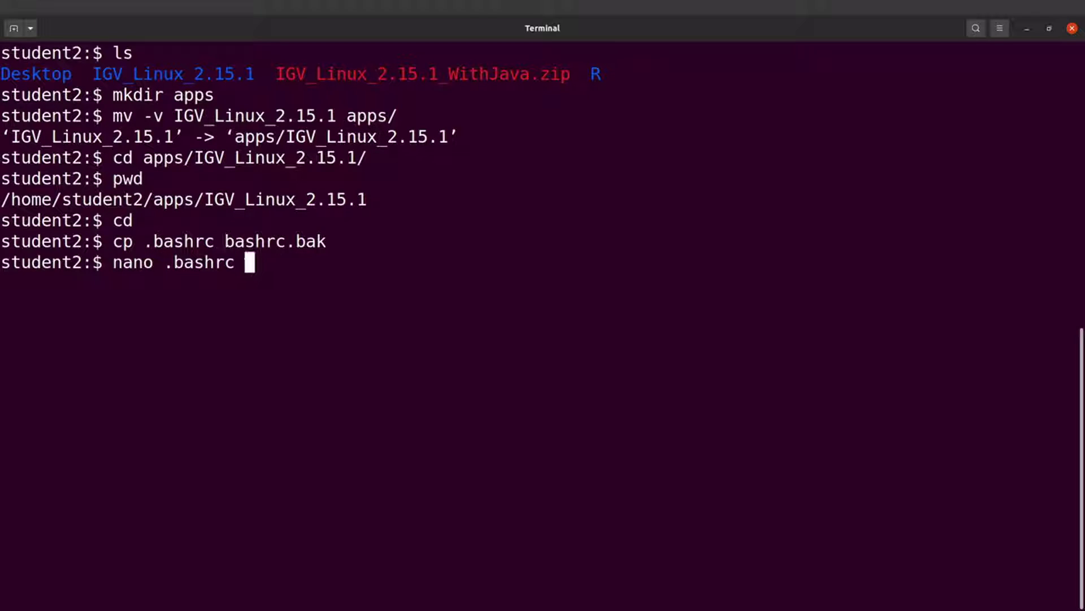
key("Return")
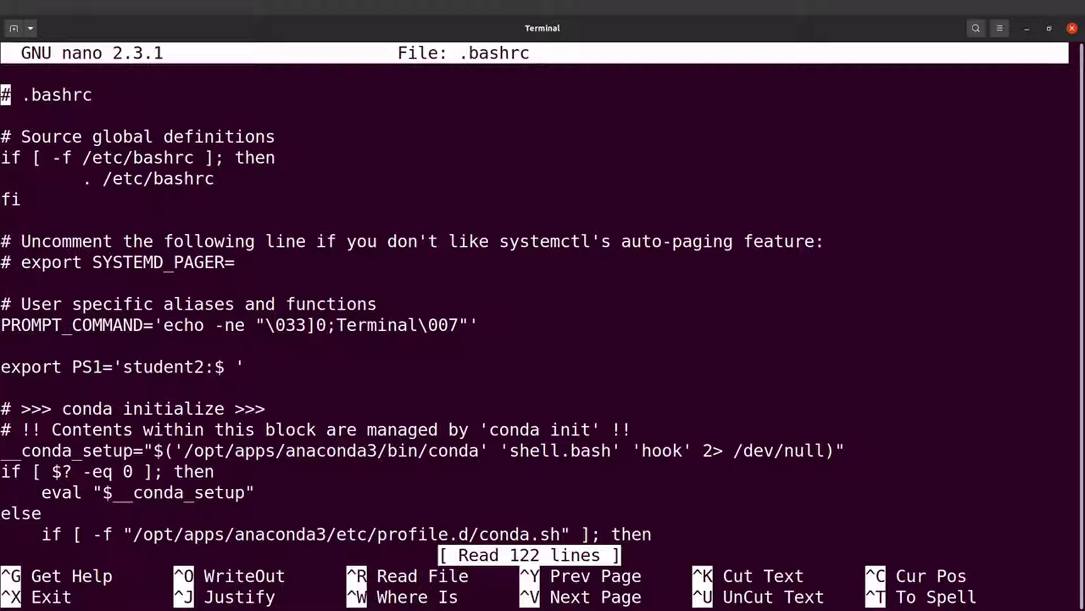
Add the line export PATH=$PATH:~/apps/IGV_Linux_2.15.1 below the conda block in .bashrc.
key("Down")
key("Down")
key("Down")
key("Down")
key("Down")
key("Down")
key("Down")
key("Down")
key("Down")
key("Down")
key("Down")
key("Down")
key("Down")
key("Down")
key("Down")
key("Down")
key("Down")
key("Down")
key("Down")
key("Down")
key("Down")
key("Down")
key("Down")
key("Down")
key("Down")
key("Down")
key("Down")
key("Down")
key("Down")
key("Down")
key("Down")
key("Down")
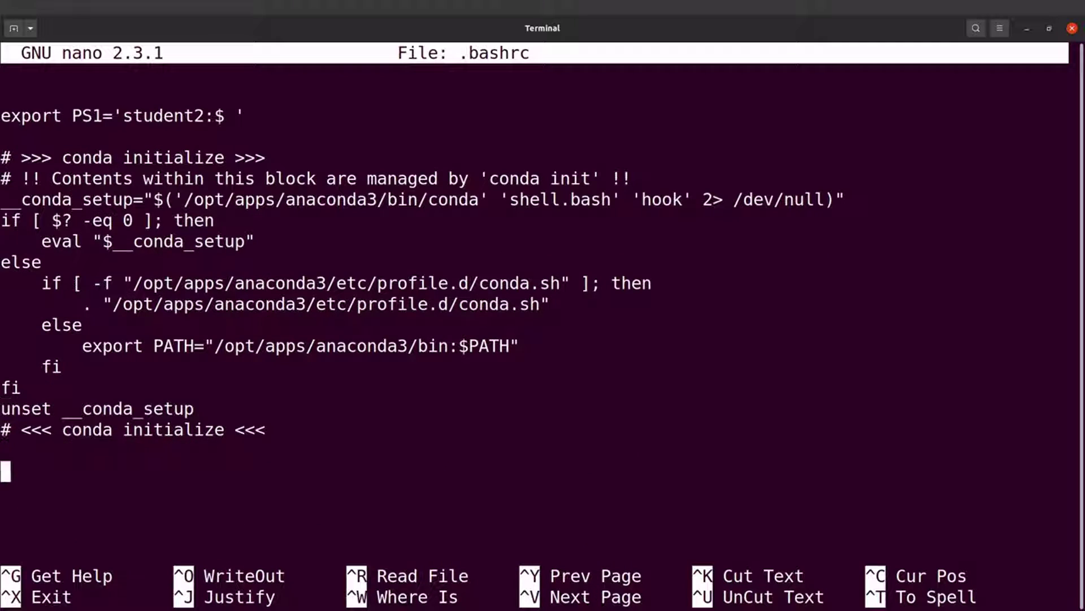
key("Up")
key("Up")
key("Up")
key("Up")
key("Up")
key("Up")
key("Up")
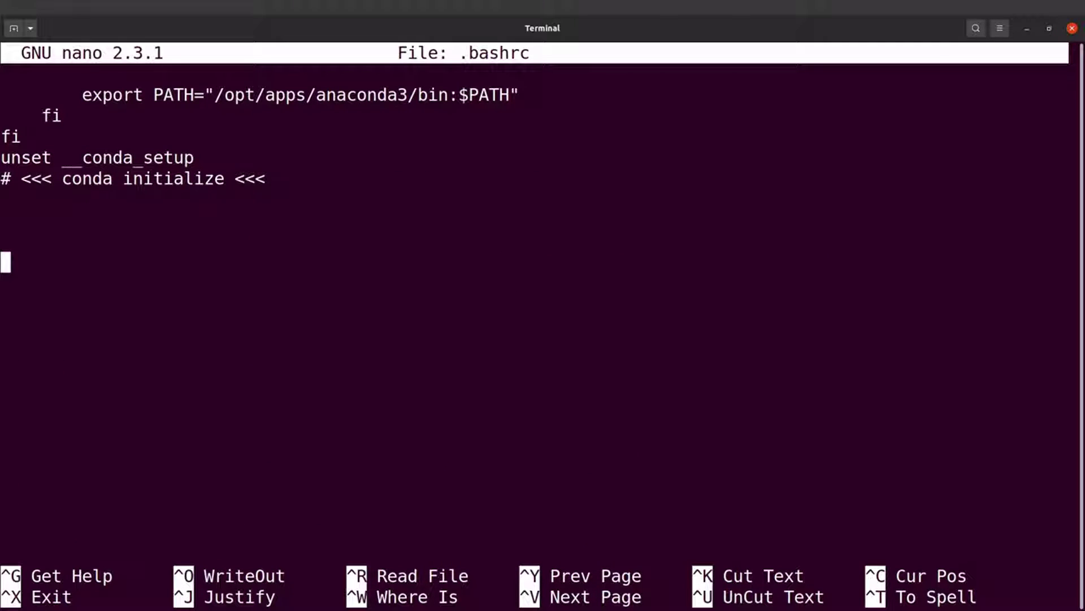
key("Down")
key("Down")
key("Down")
key("Up")
key("Up")
key("Up")
key("Up")
key("Down")
type("export P")
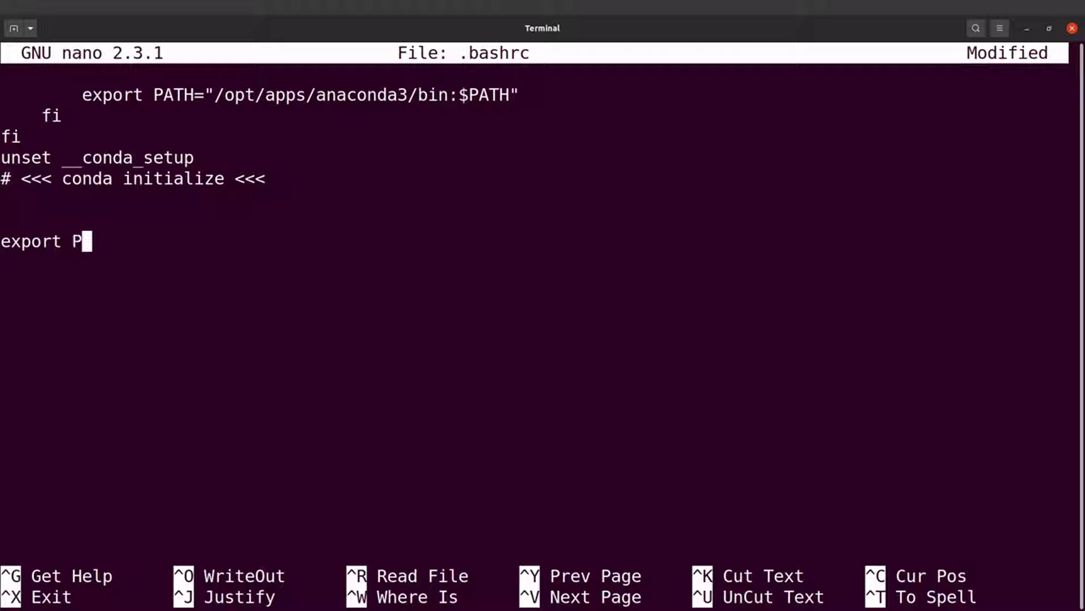
type("ATH=$PATH=$PAT")
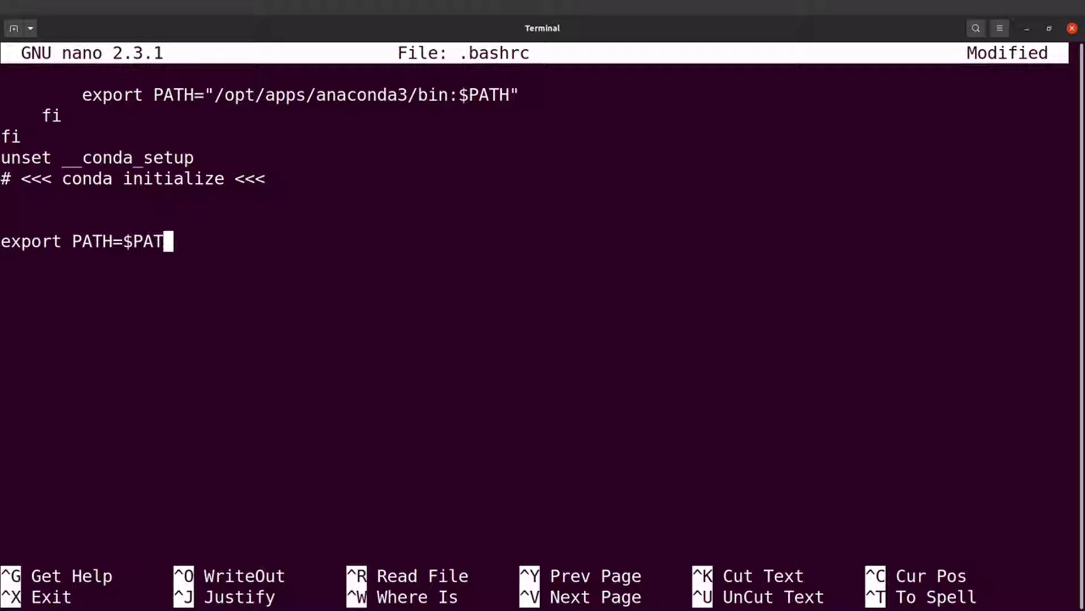
type(":")
key("ctrl+shift+v")
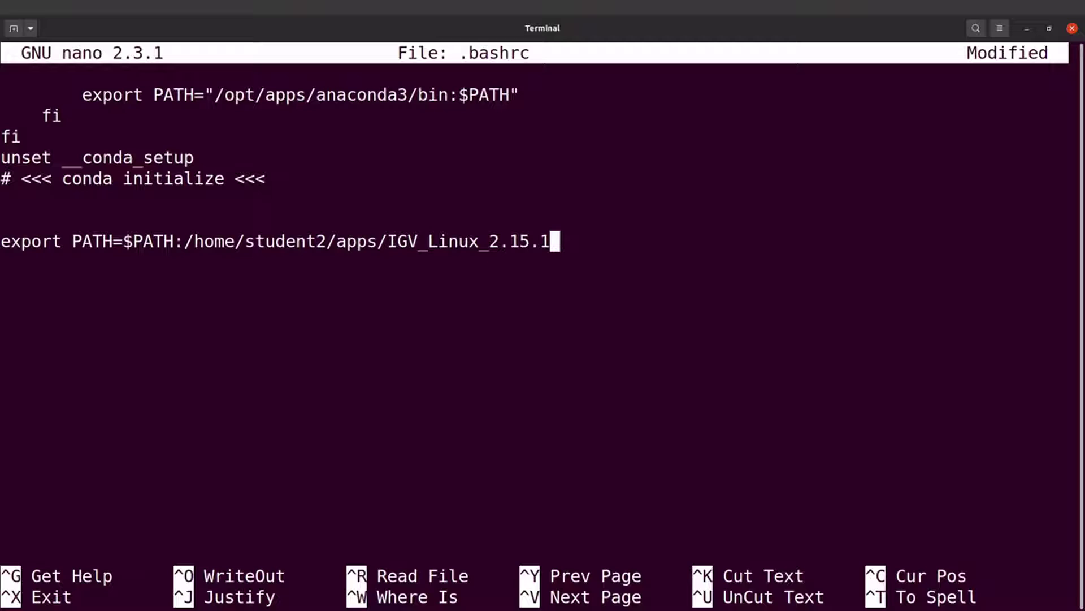
key("Return")
Save the changes to .bashrc and exit nano.
key("ctrl+x")
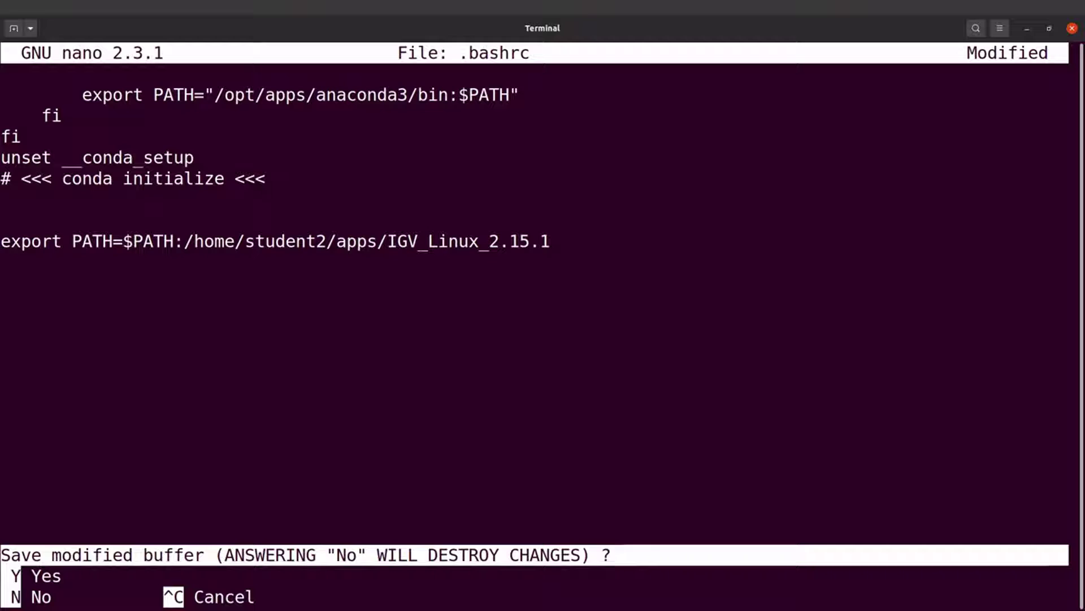
key("y")
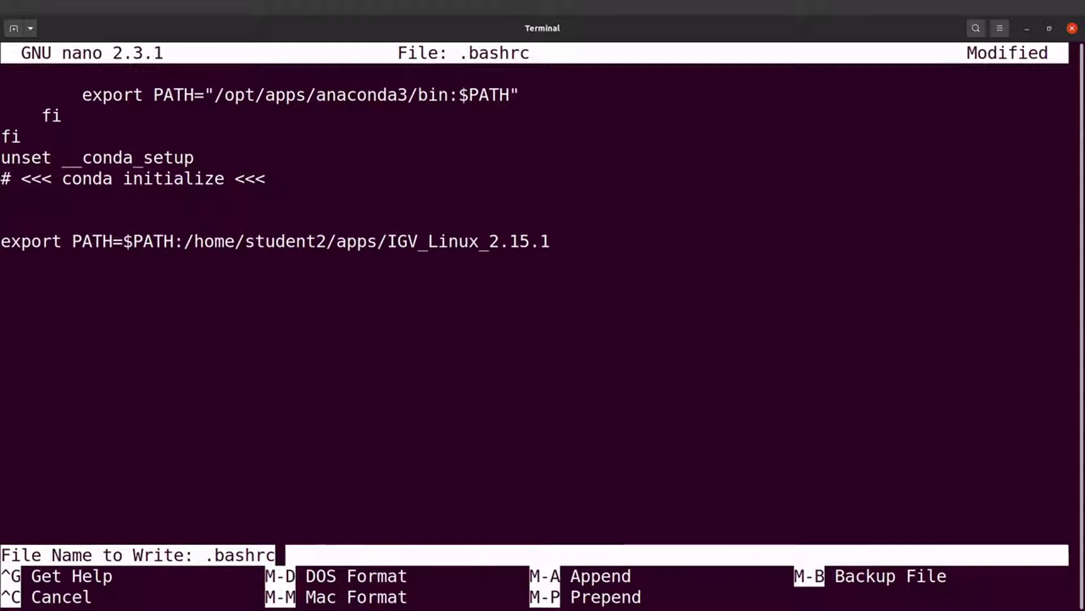
key("Return")
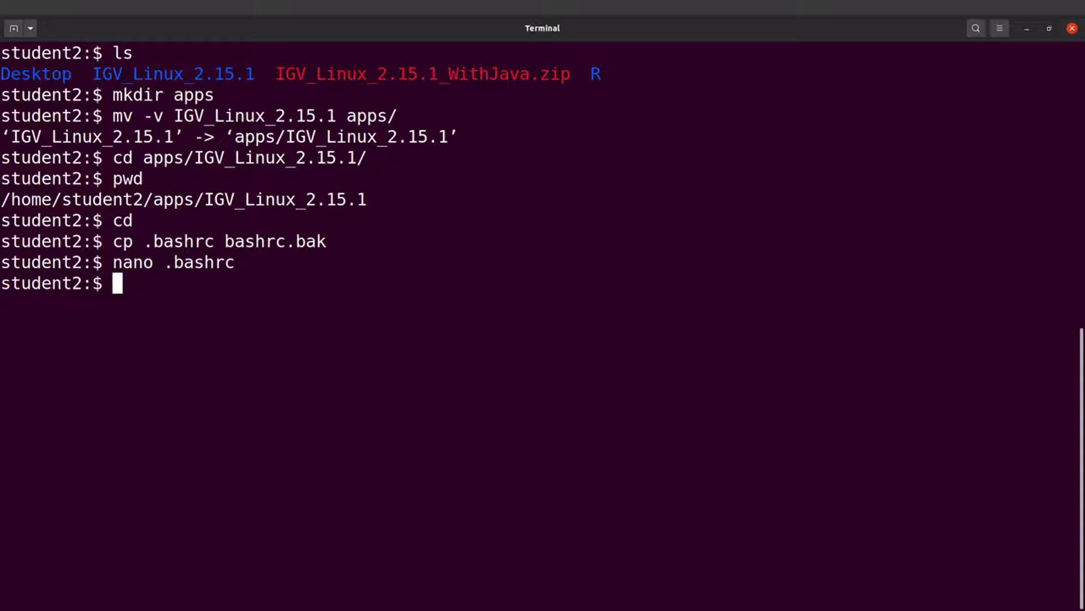
Clear the terminal, launch IGV with plain igv.sh, then close the IGV window once loaded.
key("ctrl+l")
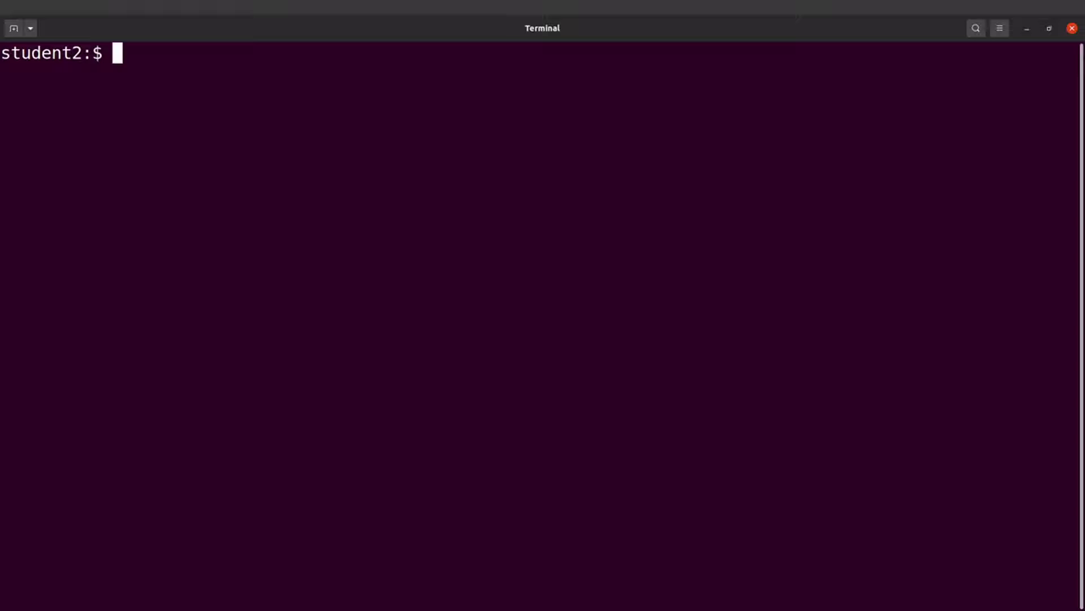
type("igv.sh")
key("Return")
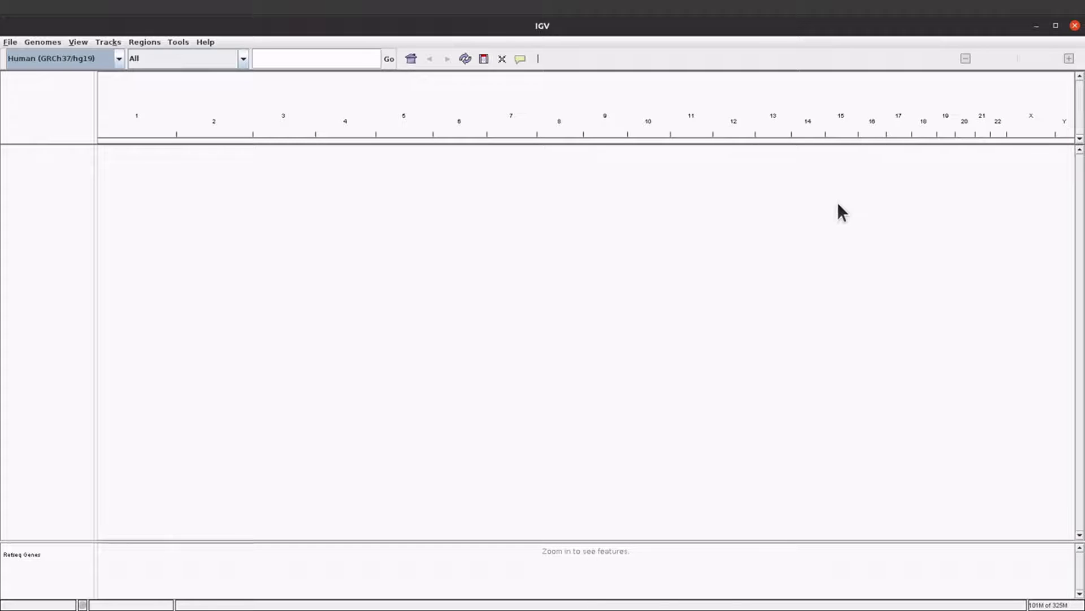
left_click(1075, 26)
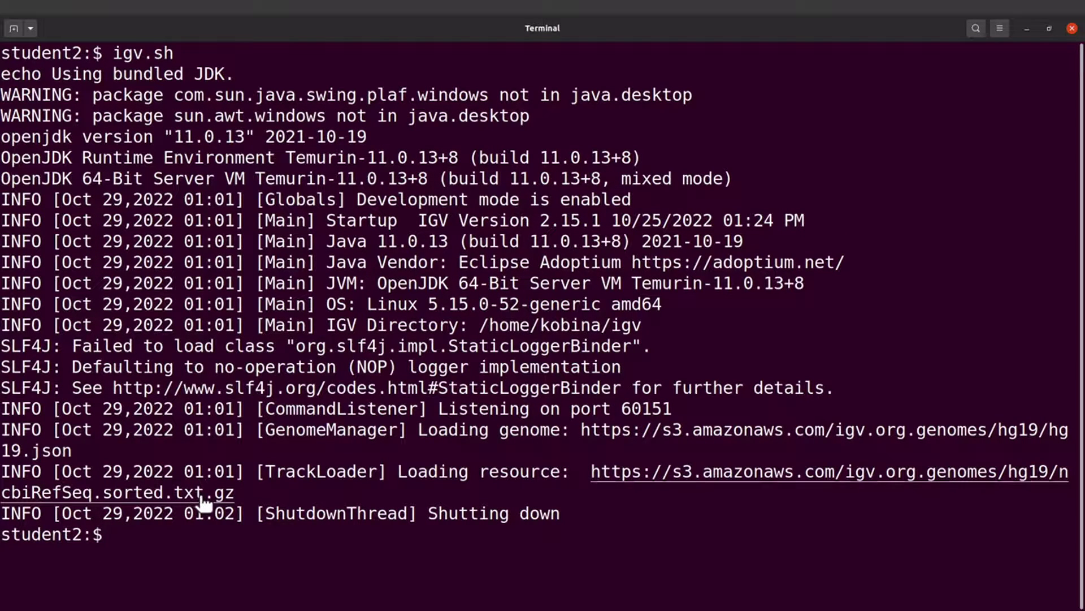
Clear the terminal and list the home folder's files with ls.
type("clear")
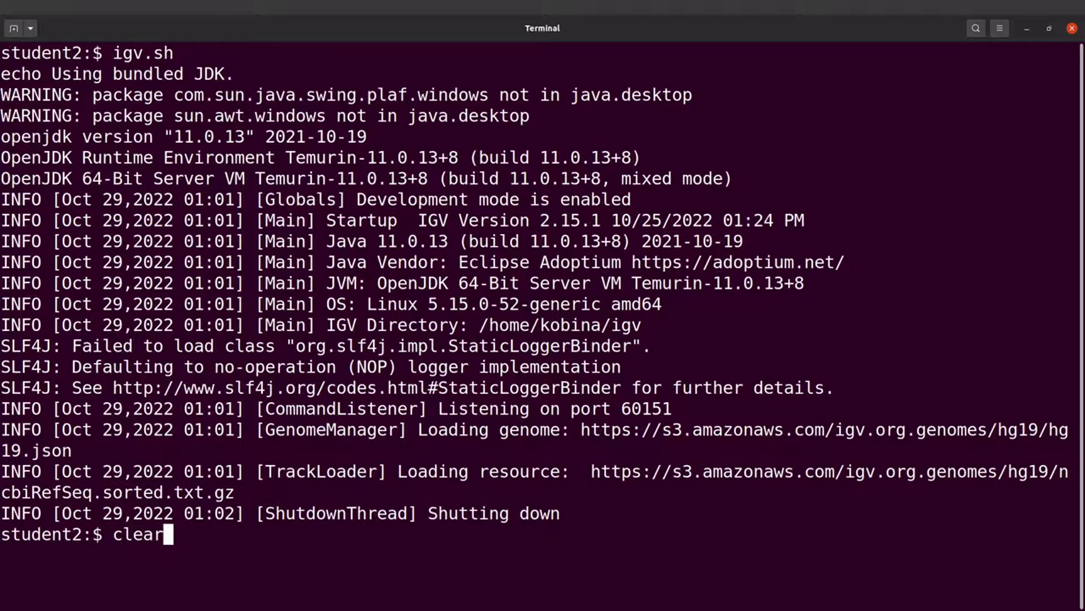
key("Return")
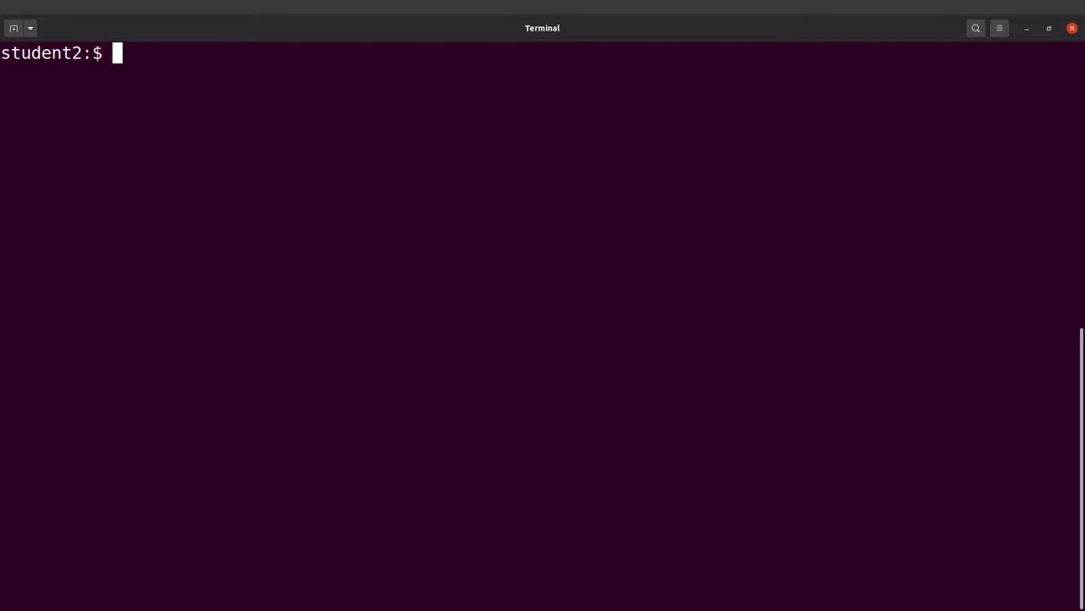
type("ls")
key("Return")
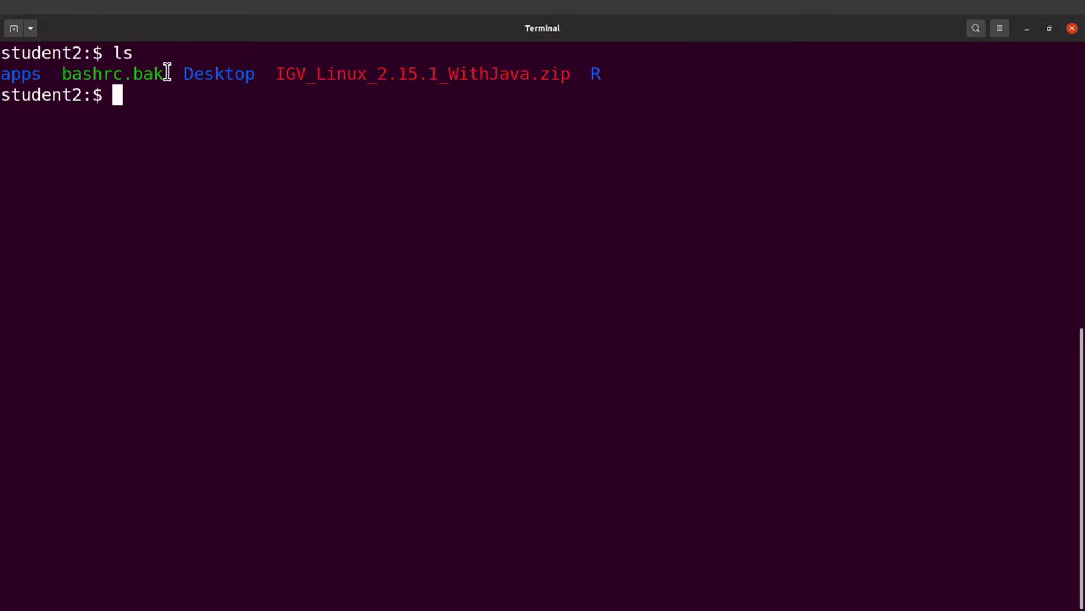
Delete bashrc.bak with rm -i, confirming with y.
left_click_drag(167, 74, 64, 75)
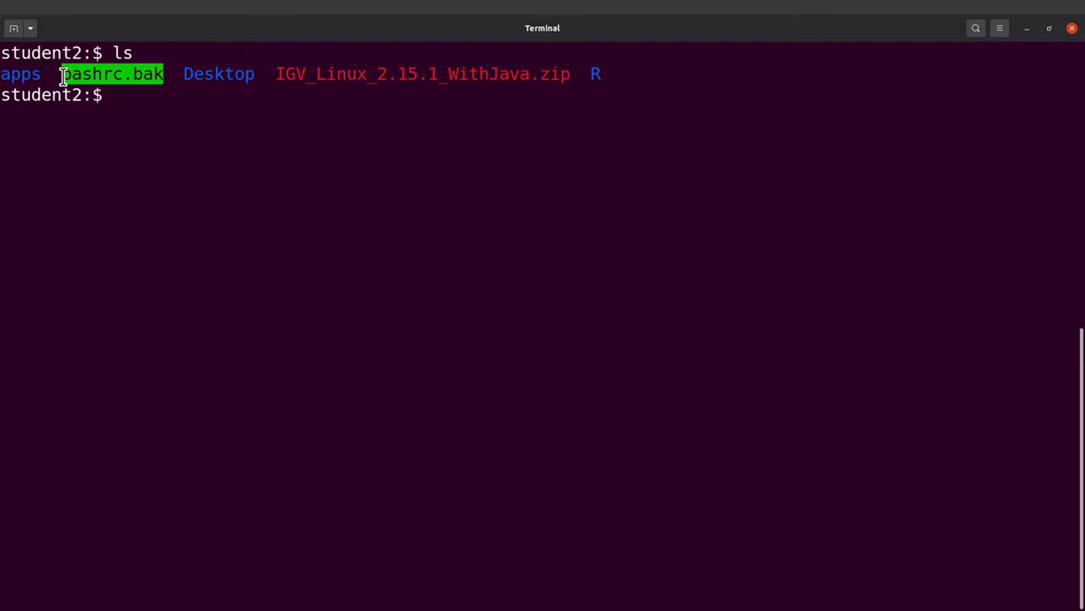
left_click(62, 76)
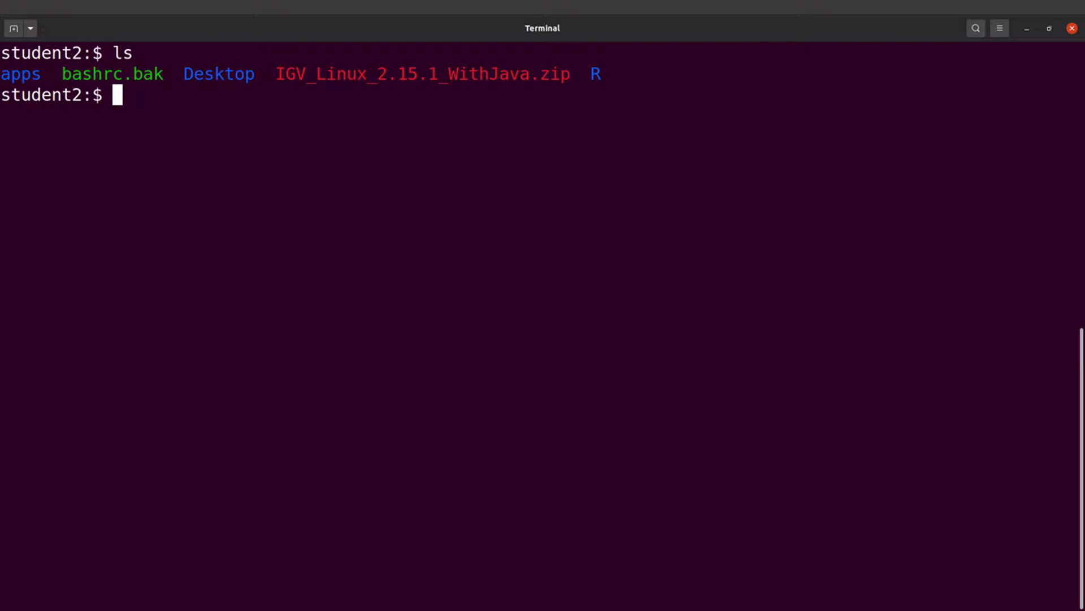
type("mr")
key("BackSpace")
key("BackSpace")
type("rm -i bashr")
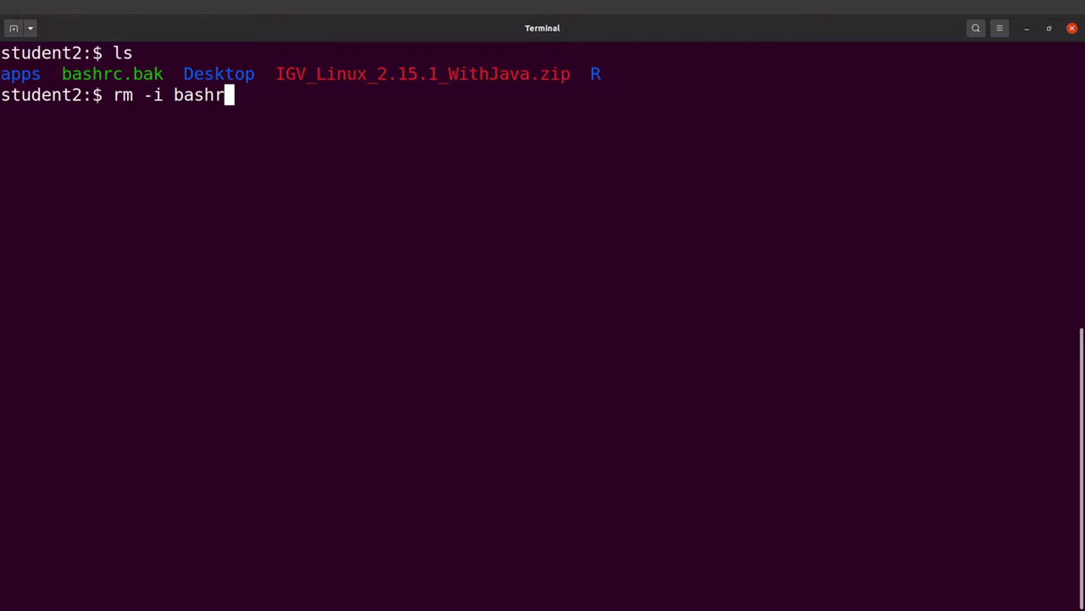
key("Tab")
key("Return")
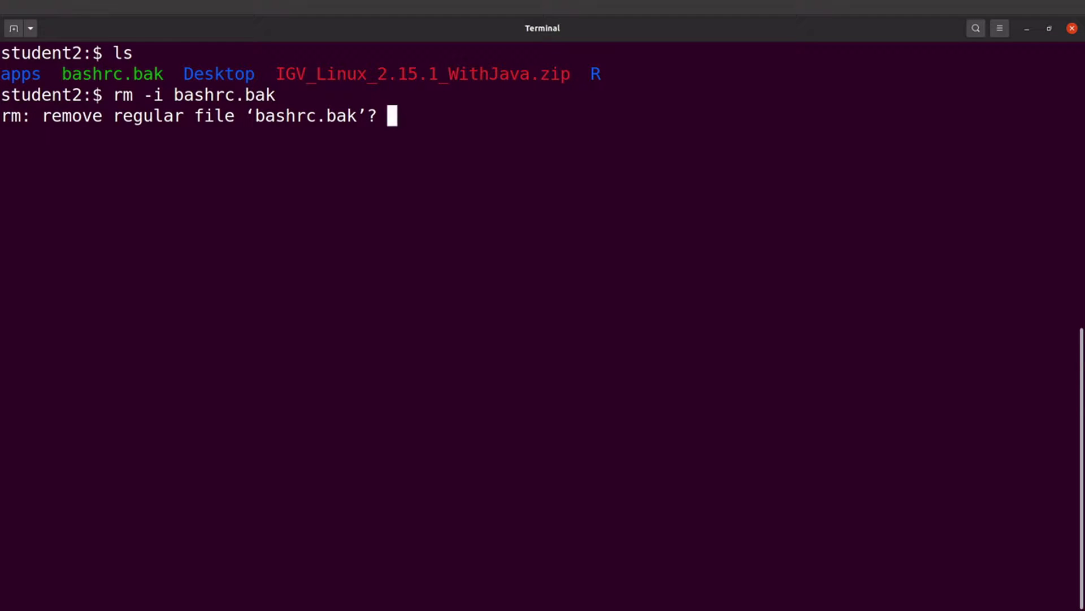
type("y")
key("Return")
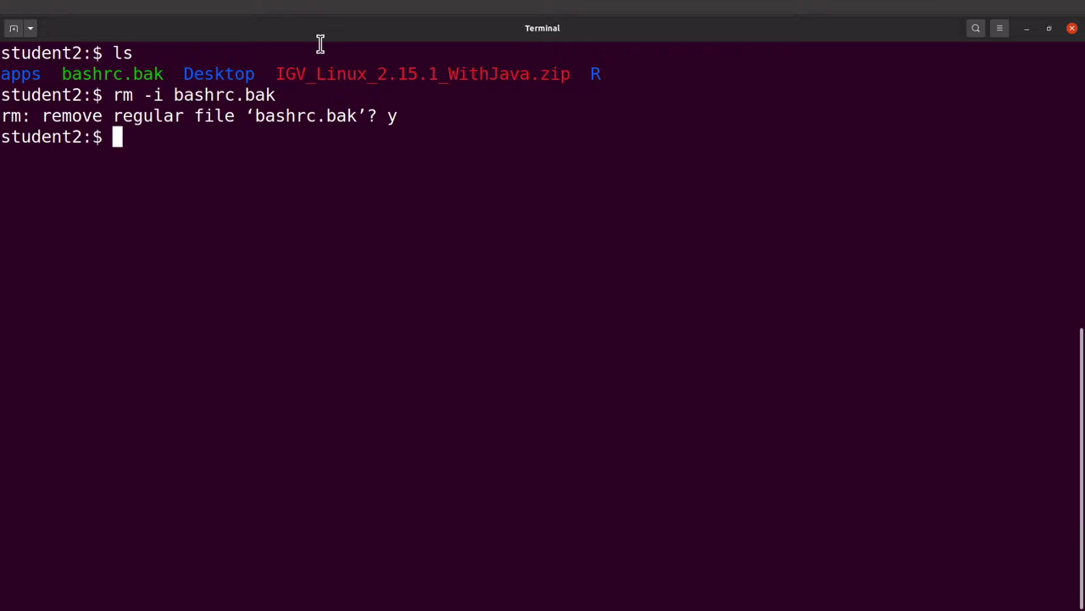
Delete IGV_Linux_2.15.1_WithJava.zip with rm -i, confirming with y.
left_click_drag(275, 75, 571, 80)
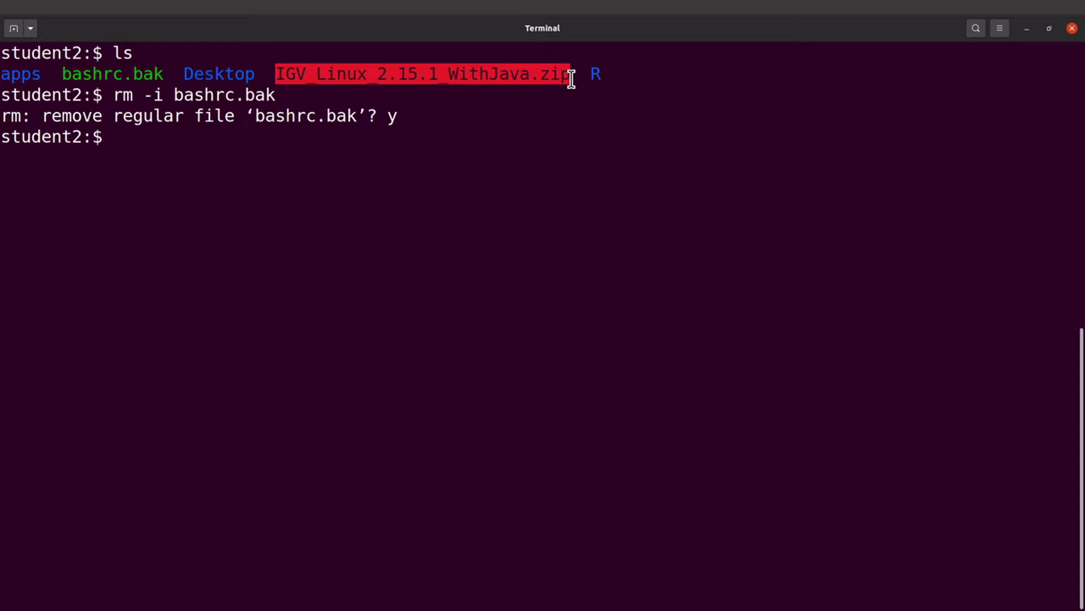
left_click(390, 159)
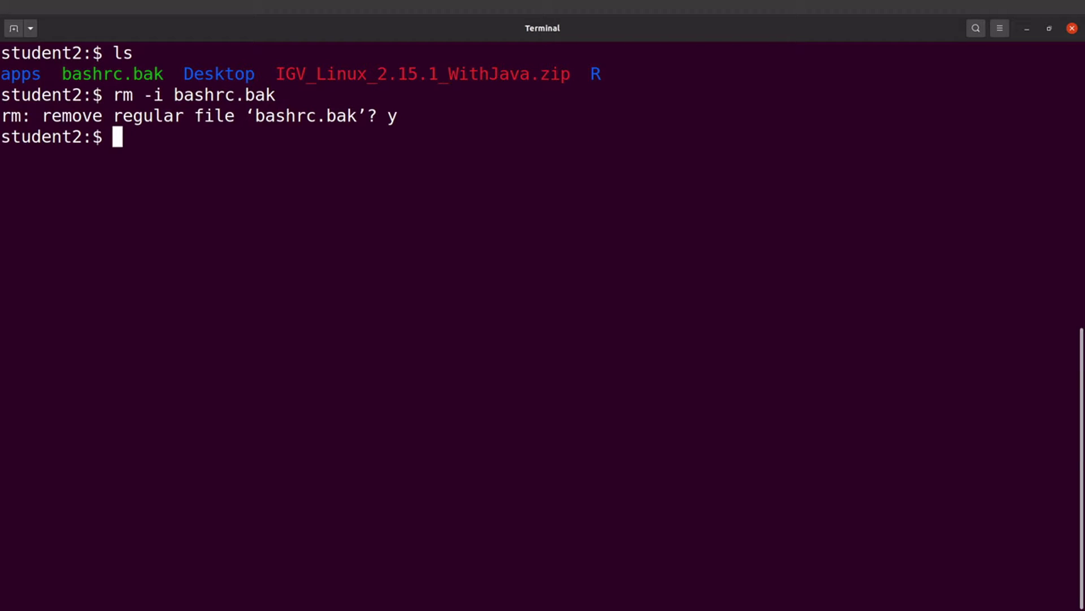
type("rm -i I")
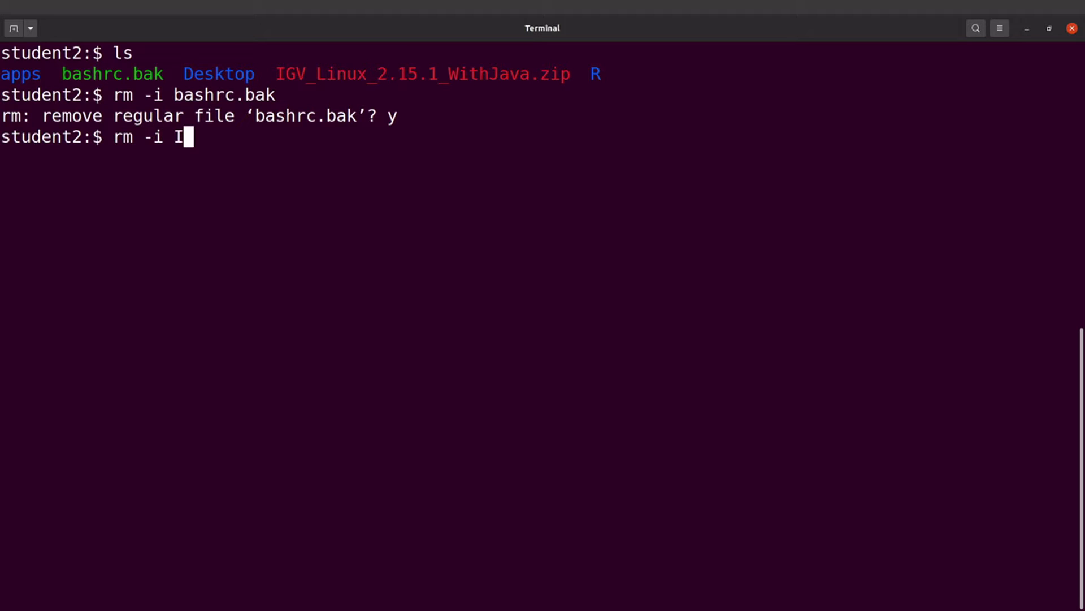
key("Tab")
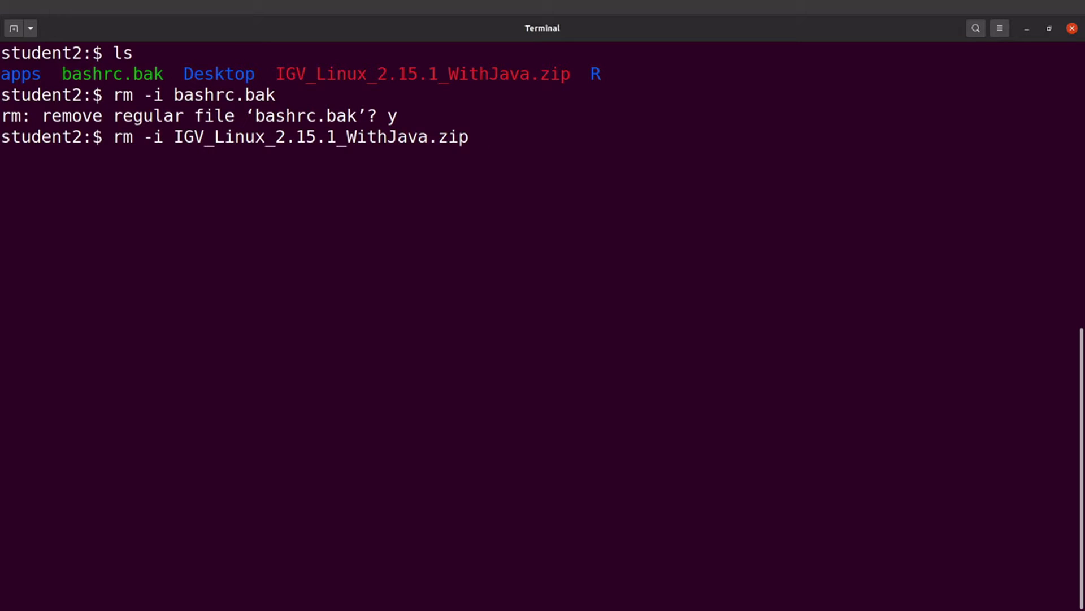
key("Return")
type("y")
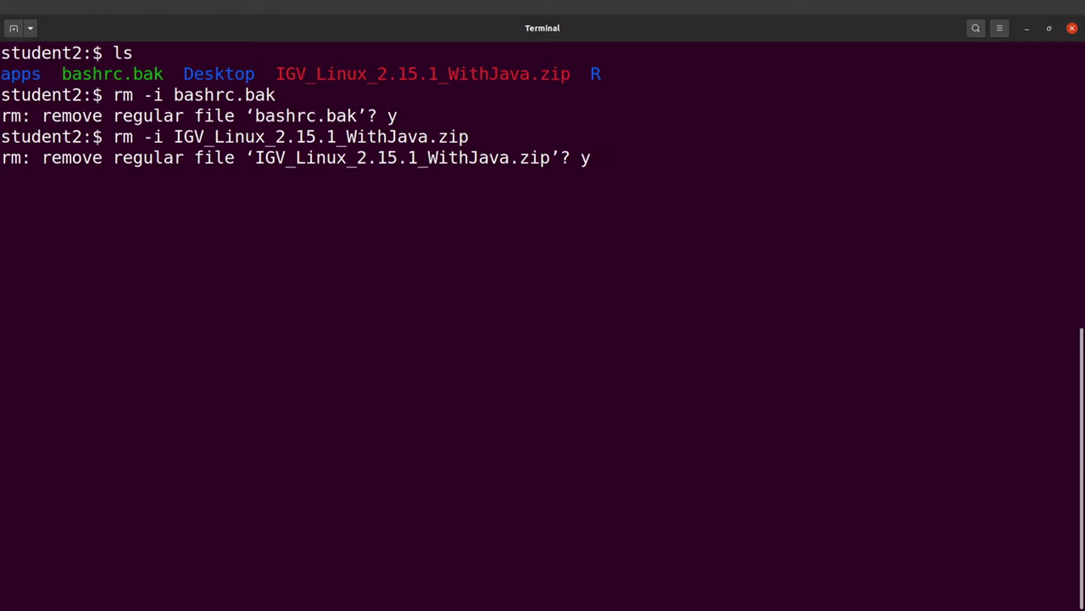
key("Return")
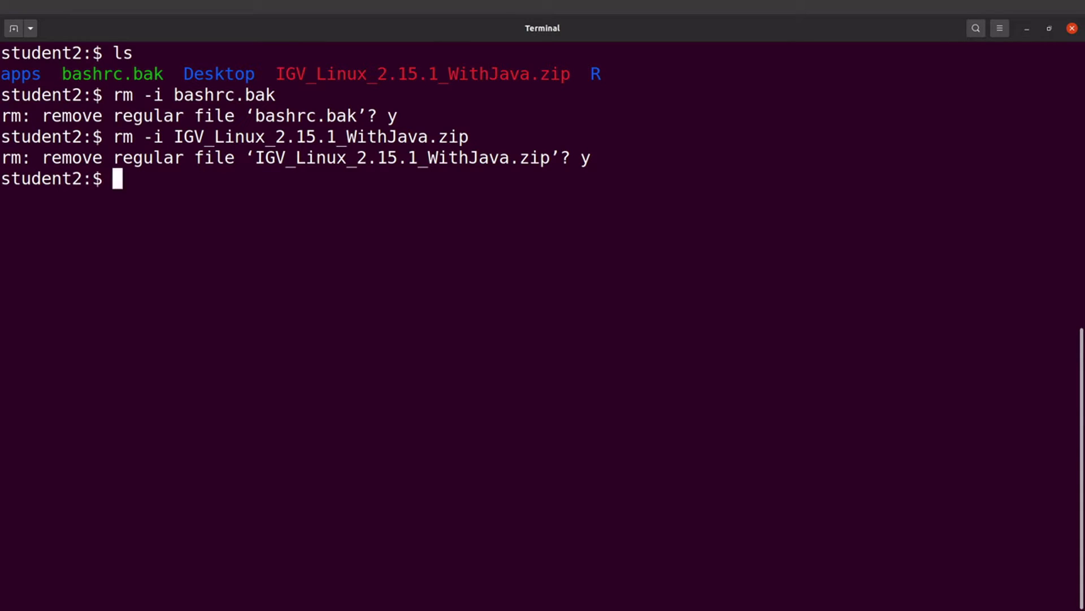